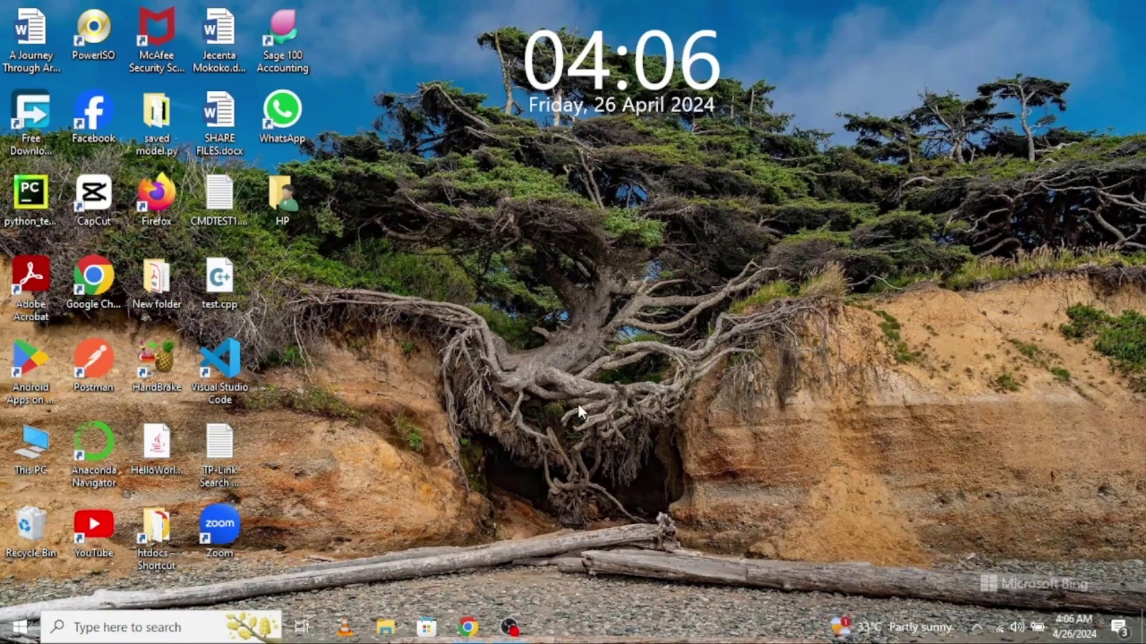
Step: Open Apps & features in Settings and filter the app list for 'office'
click(127, 627)
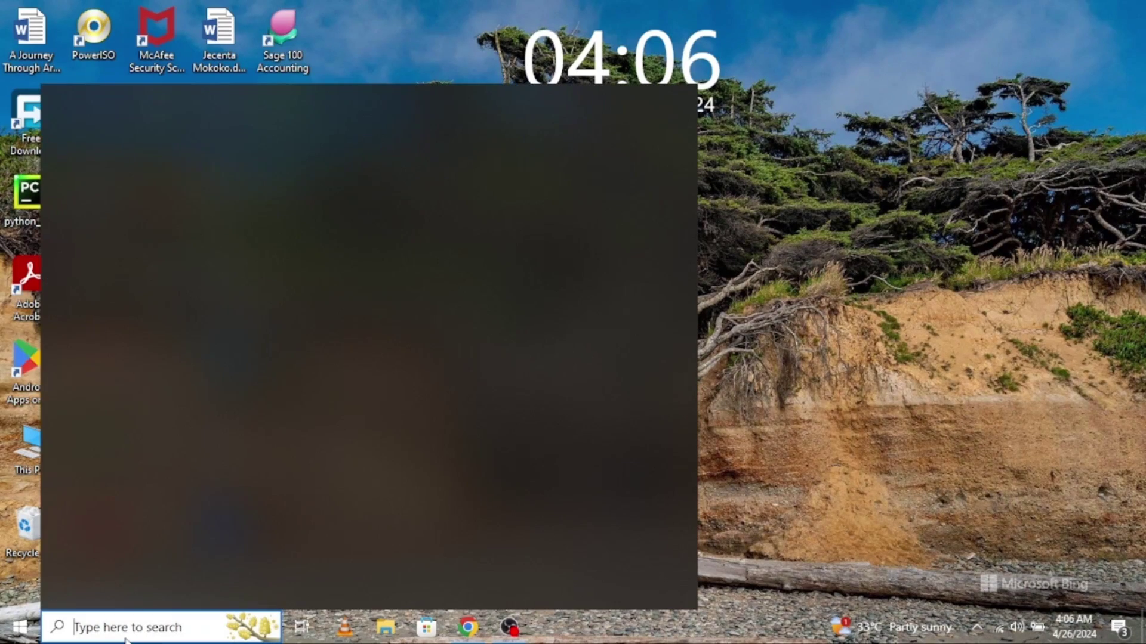
text(apps)
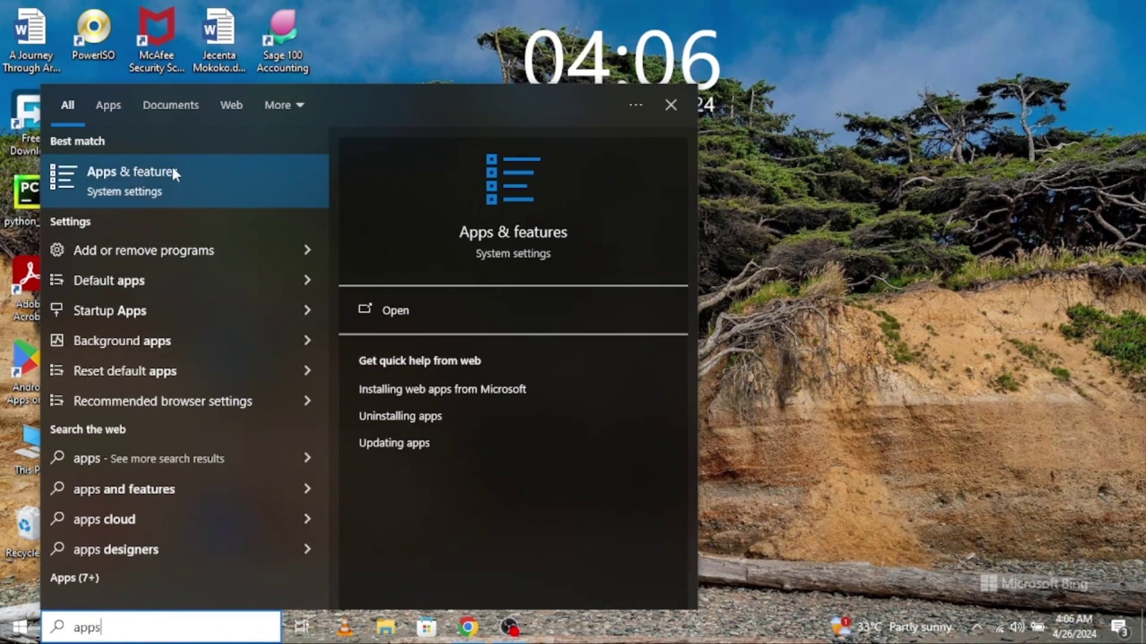
click(157, 174)
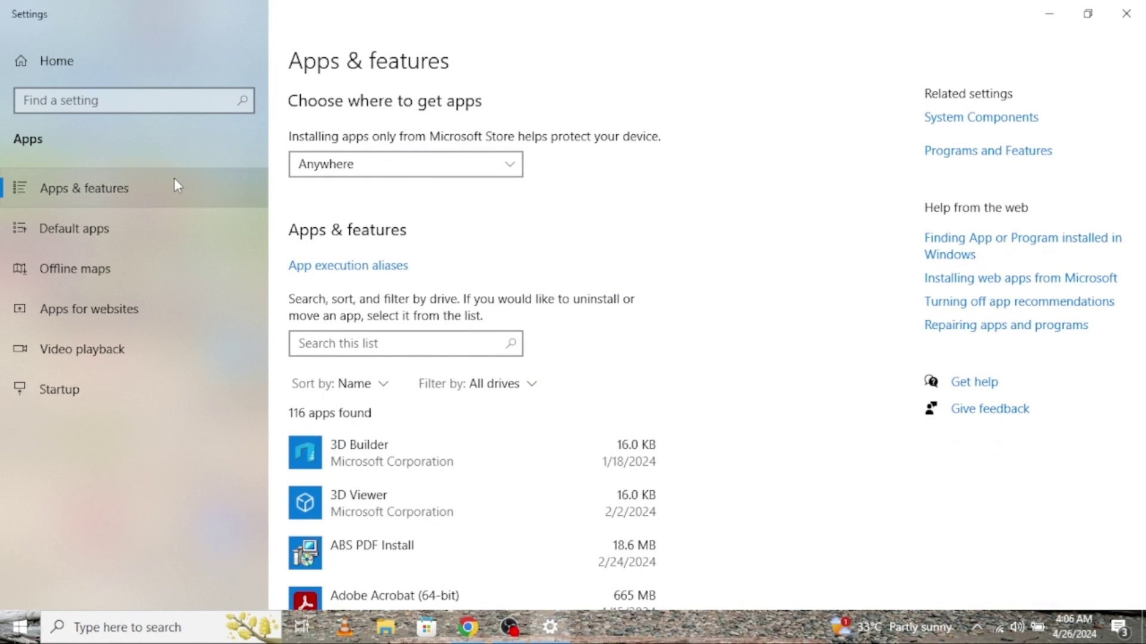
click(445, 254)
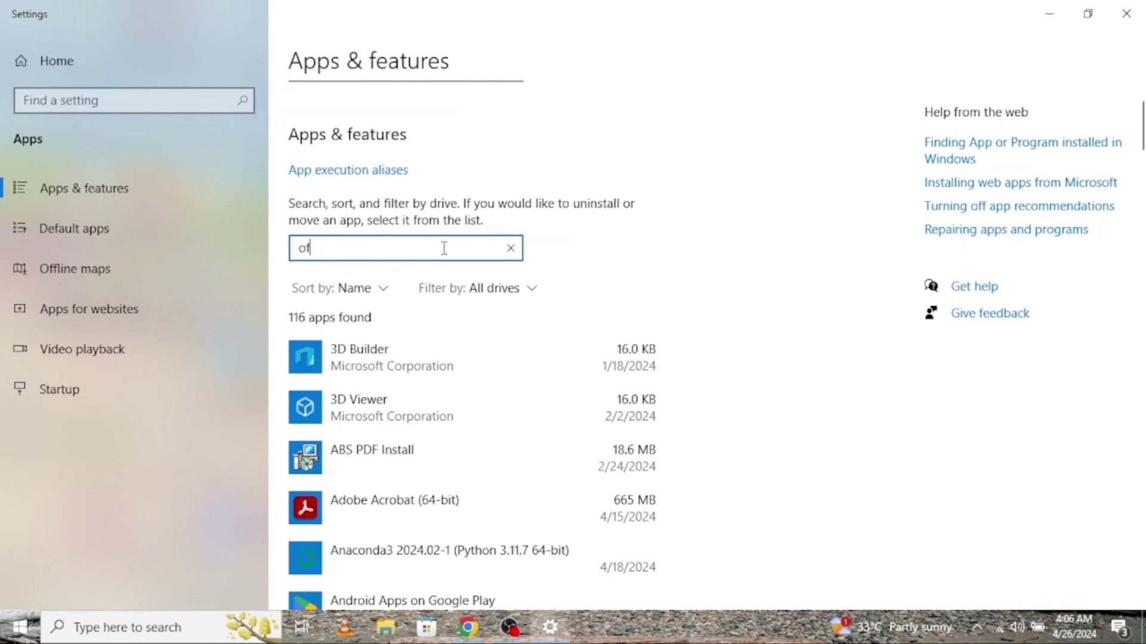
text(office)
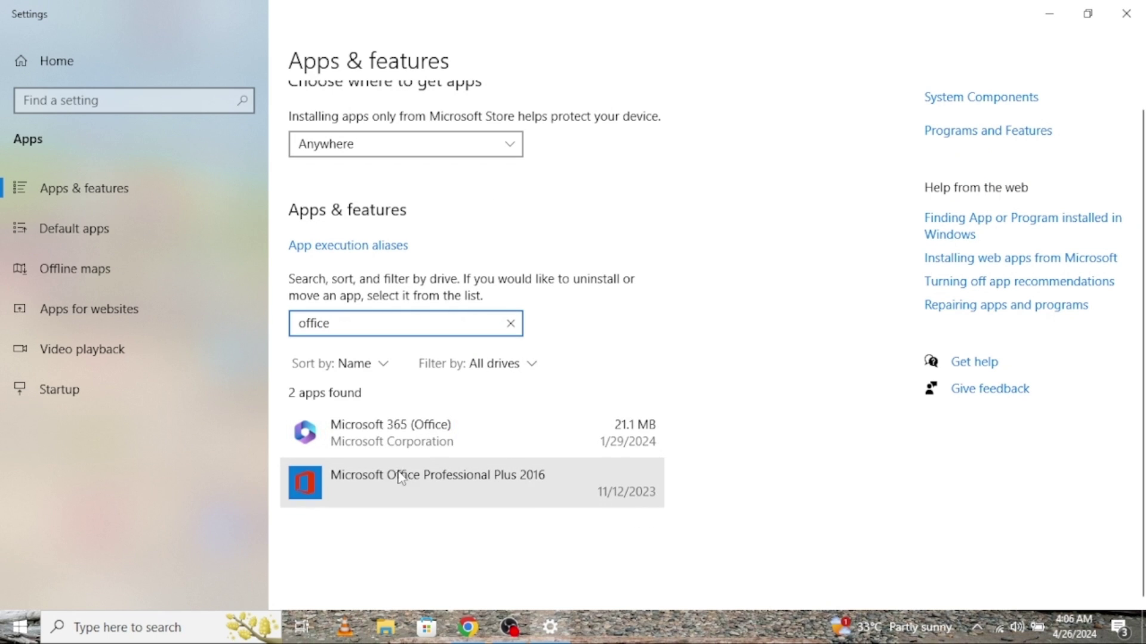
Step: Uninstall Microsoft 365 (Office), then close the finished uninstaller and Settings
click(653, 428)
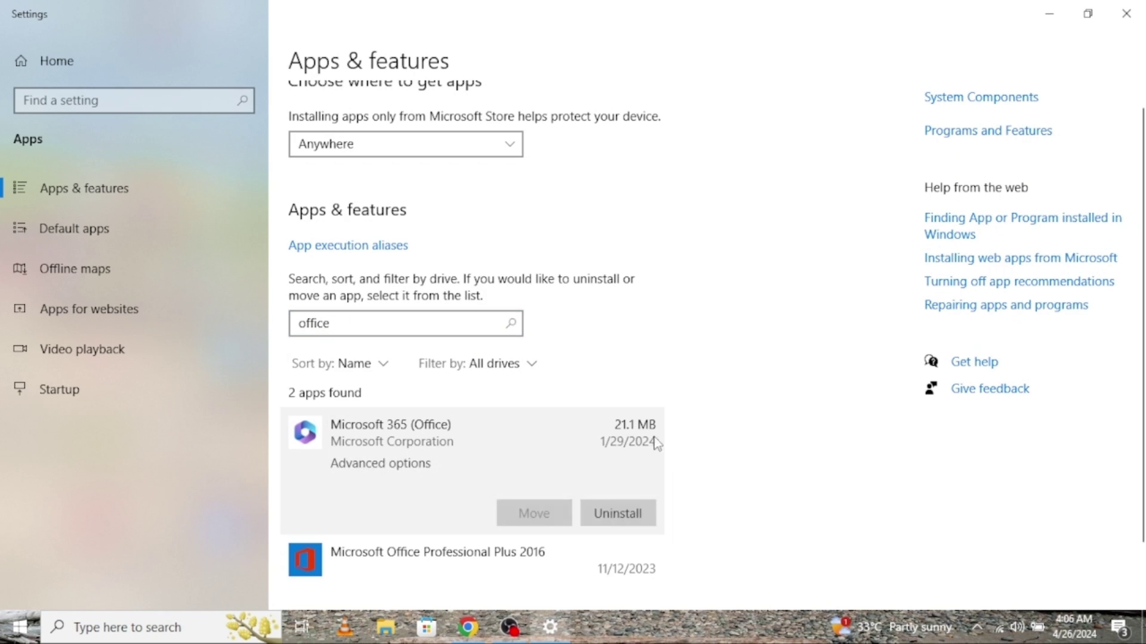
click(617, 514)
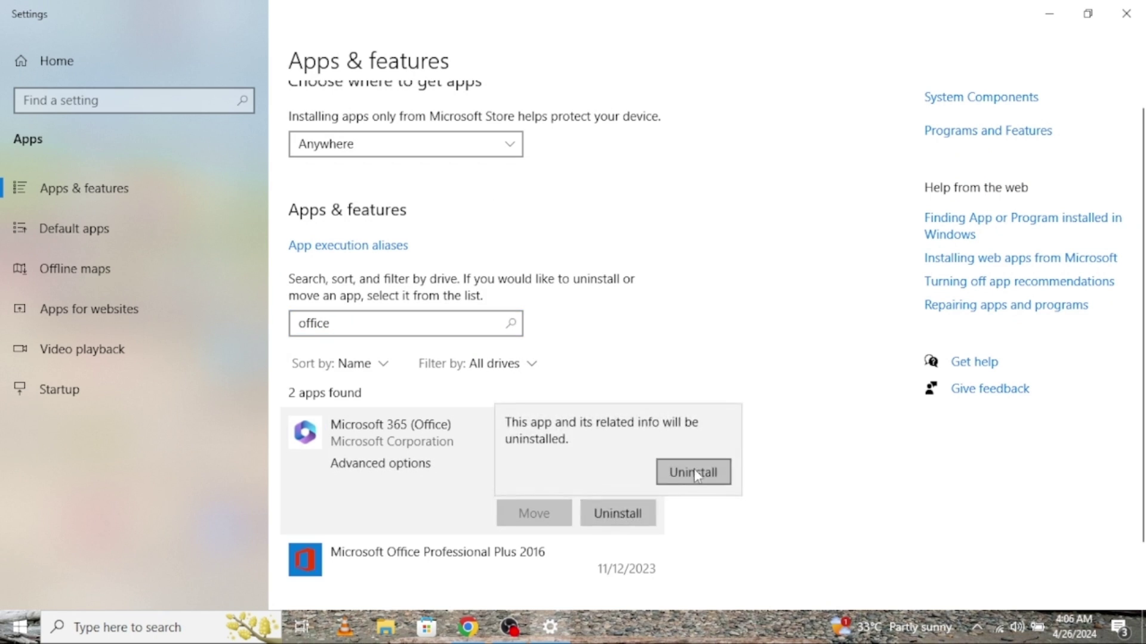
click(693, 468)
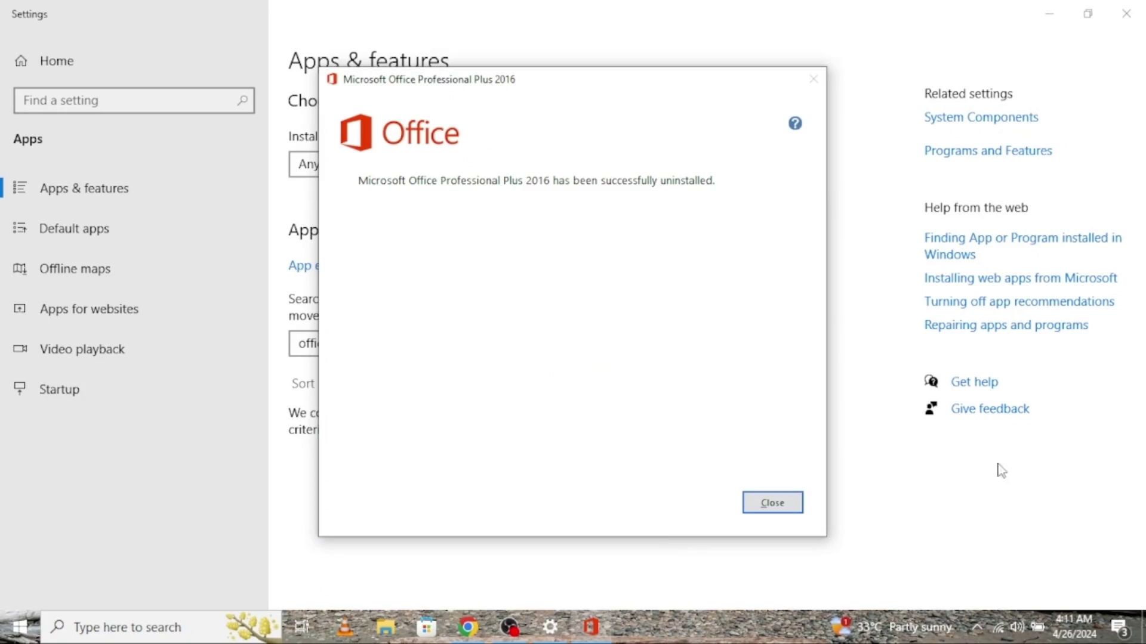
click(772, 502)
click(1126, 13)
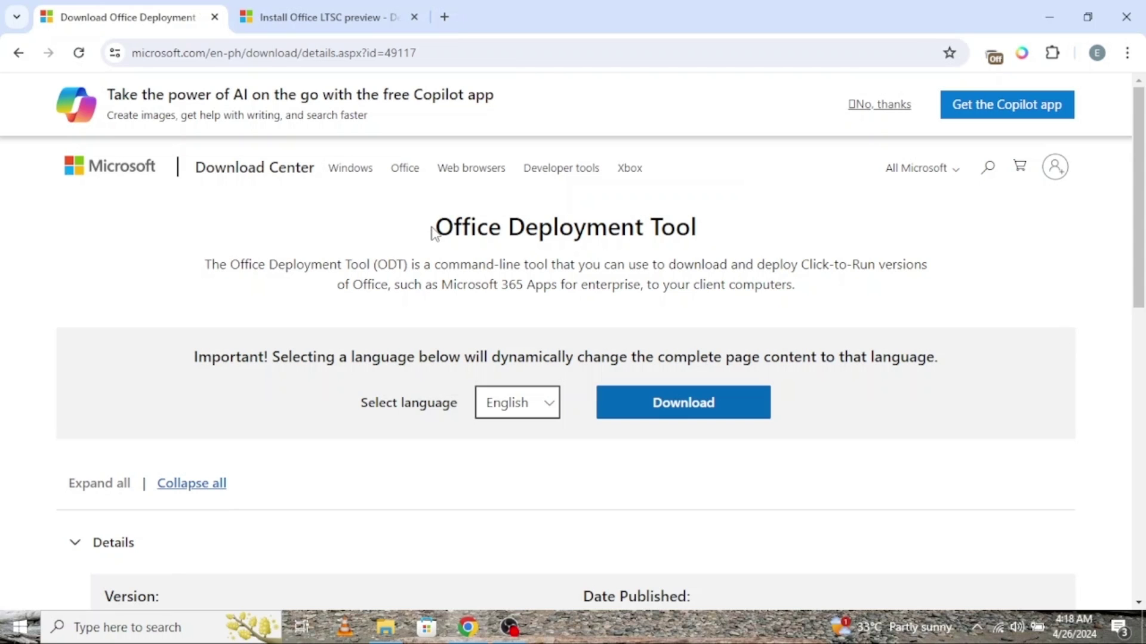
Step: Download the Office Deployment Tool executable through Free Download Manager
drag(432, 231, 708, 230)
click(709, 227)
click(677, 412)
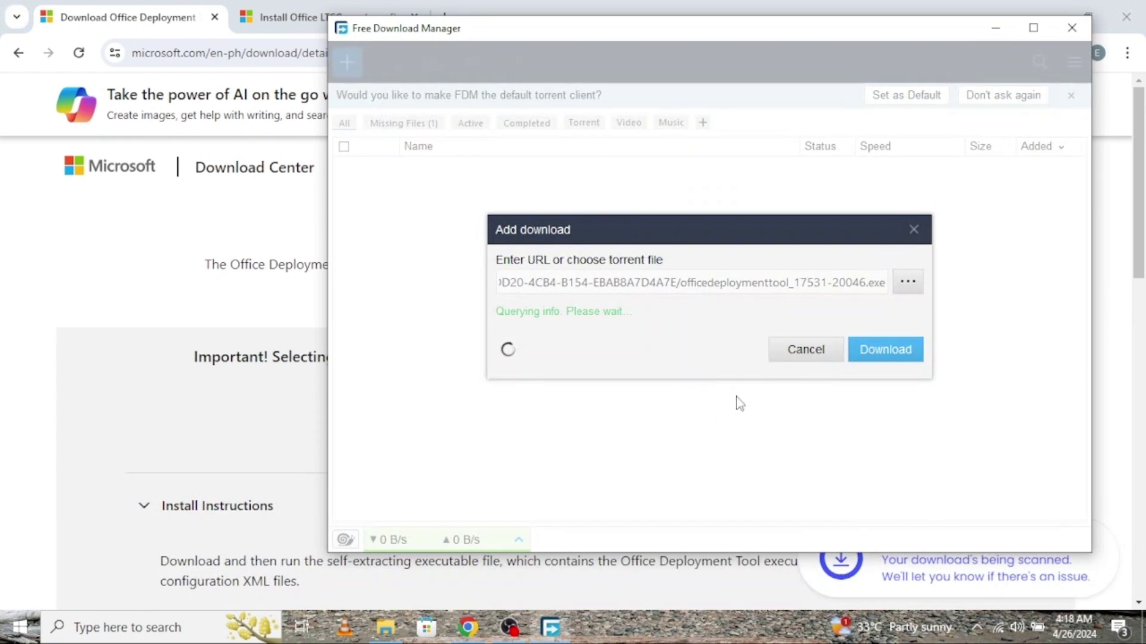
click(885, 349)
click(886, 375)
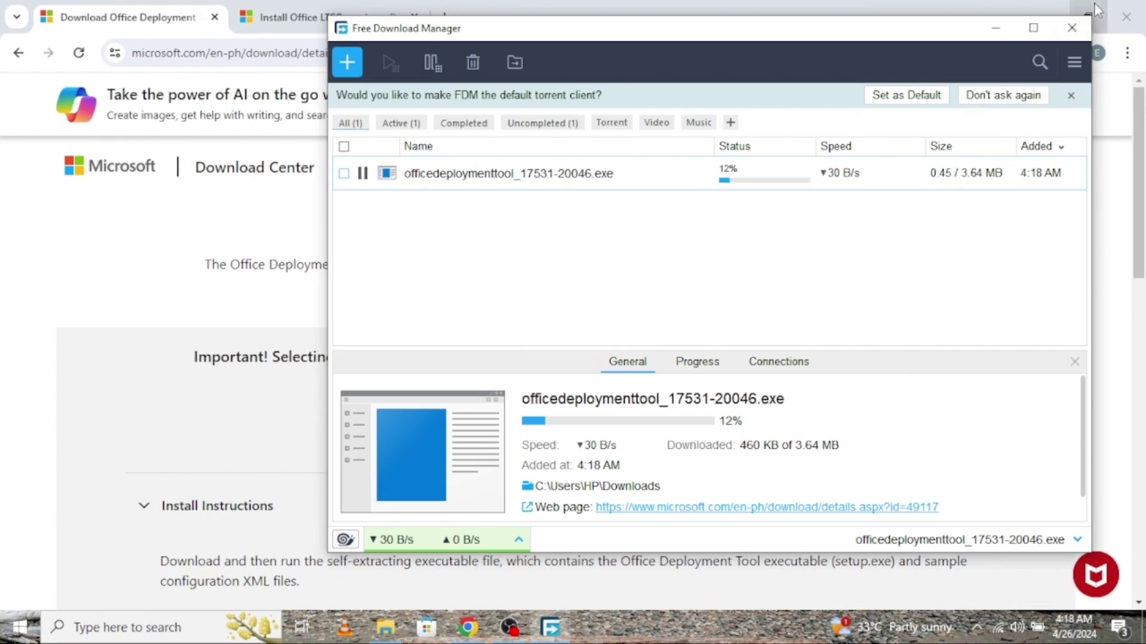
Step: Hide the browser and download manager and show the downloaded tool in Downloads
click(997, 32)
click(1059, 16)
click(387, 630)
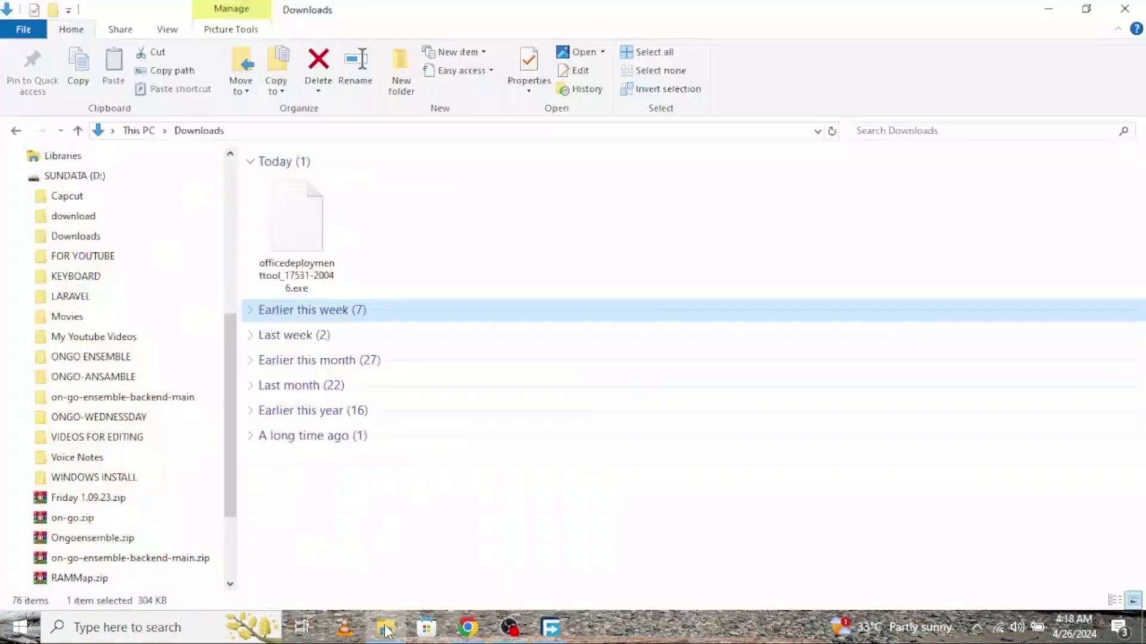
click(297, 224)
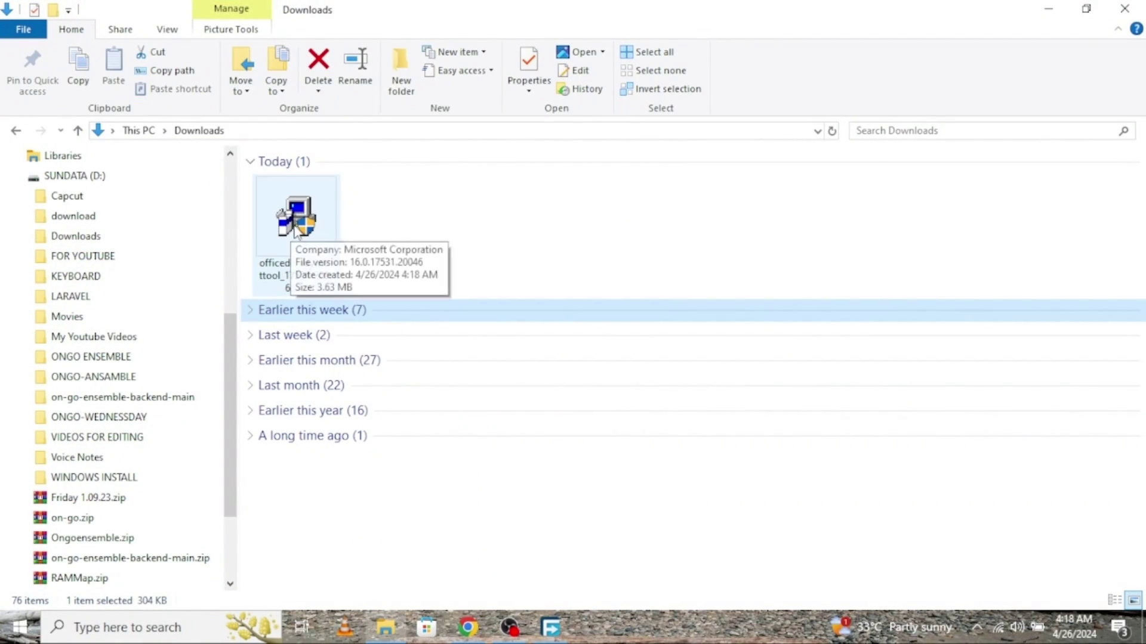
click(296, 235)
click(459, 241)
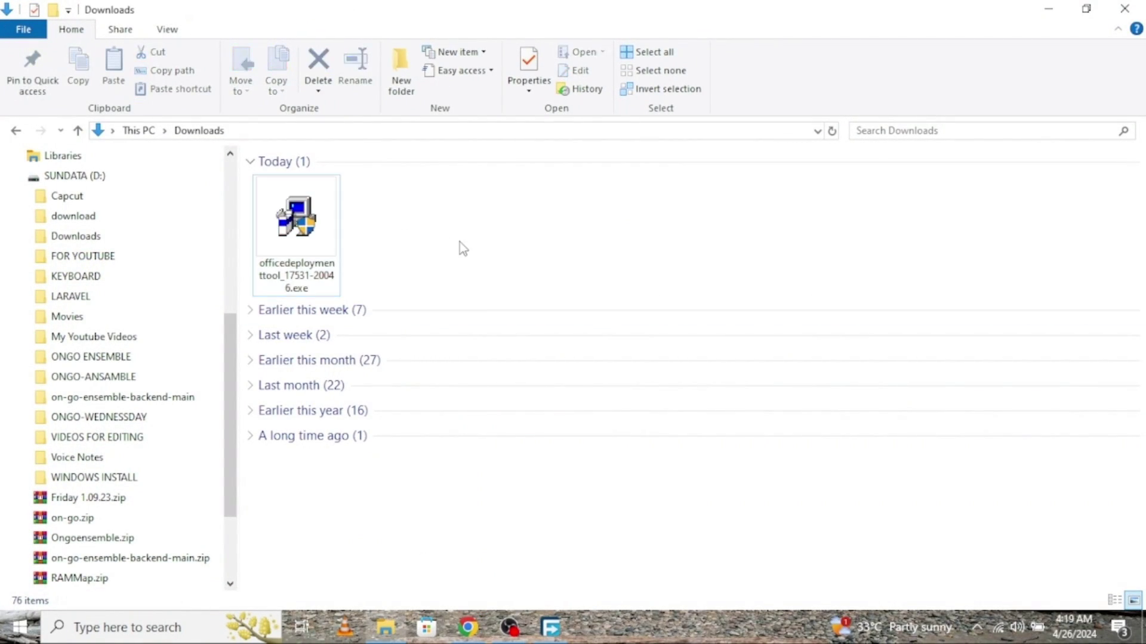
Step: Create an 'OFFICE 2024' folder, move the deployment tool exe into it, and open it
key(ctrl+shift+n)
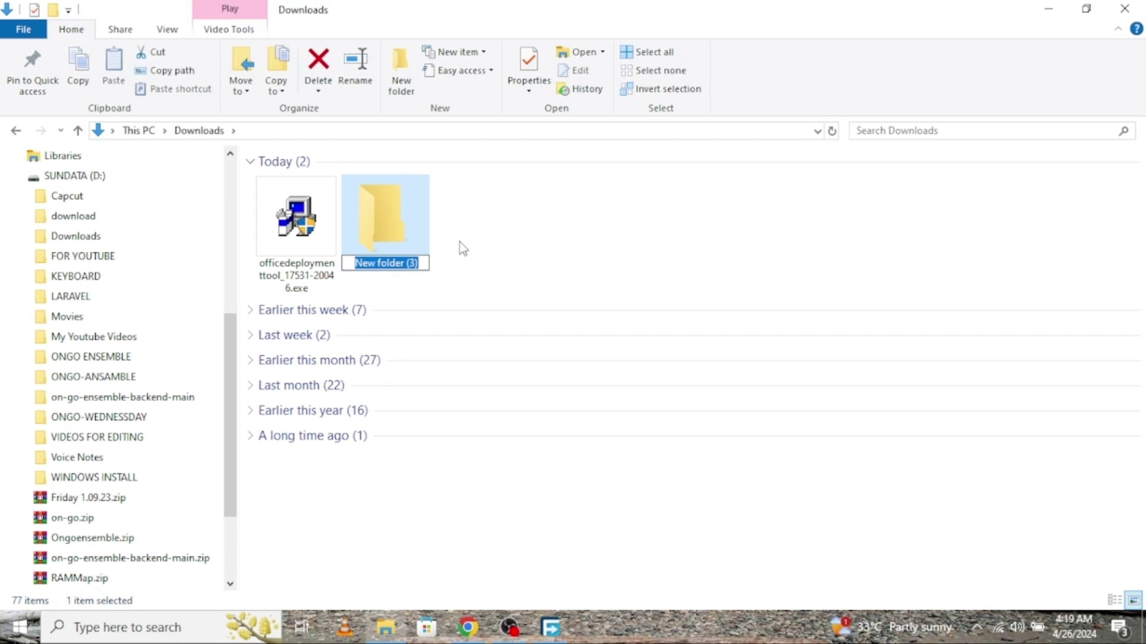
text(OF)
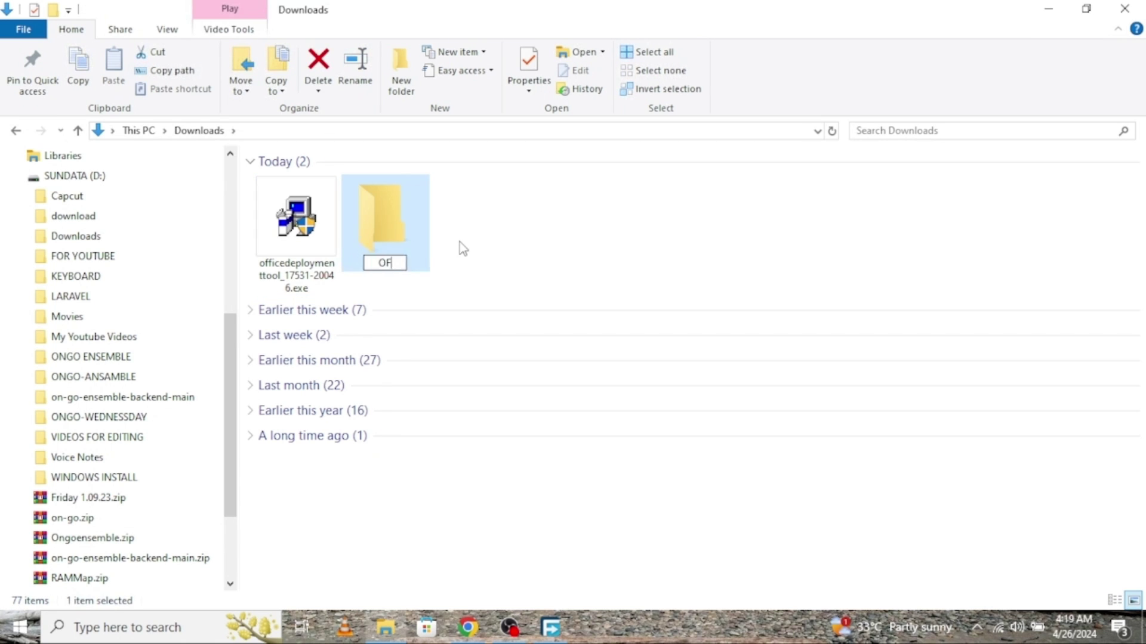
text(FICE 2024)
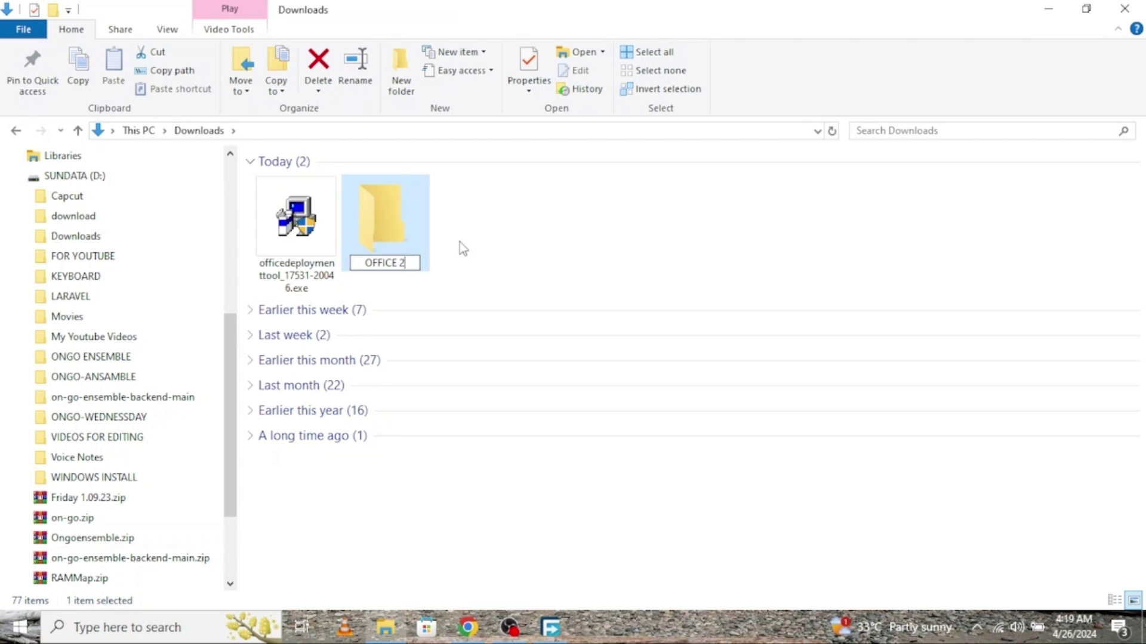
key(Return)
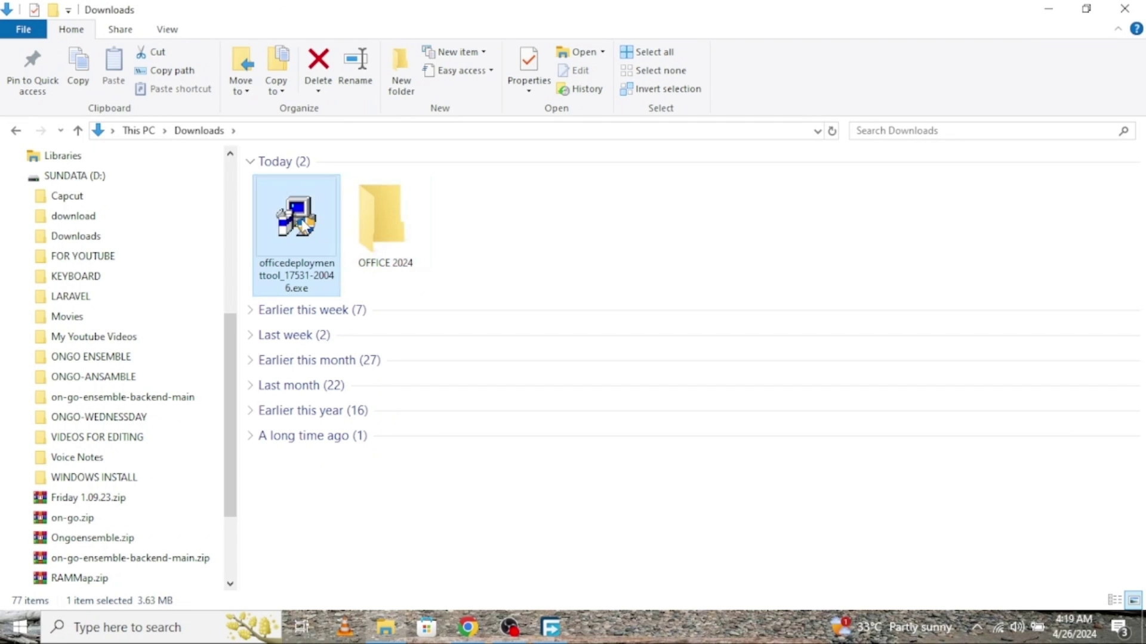
drag(297, 220, 396, 244)
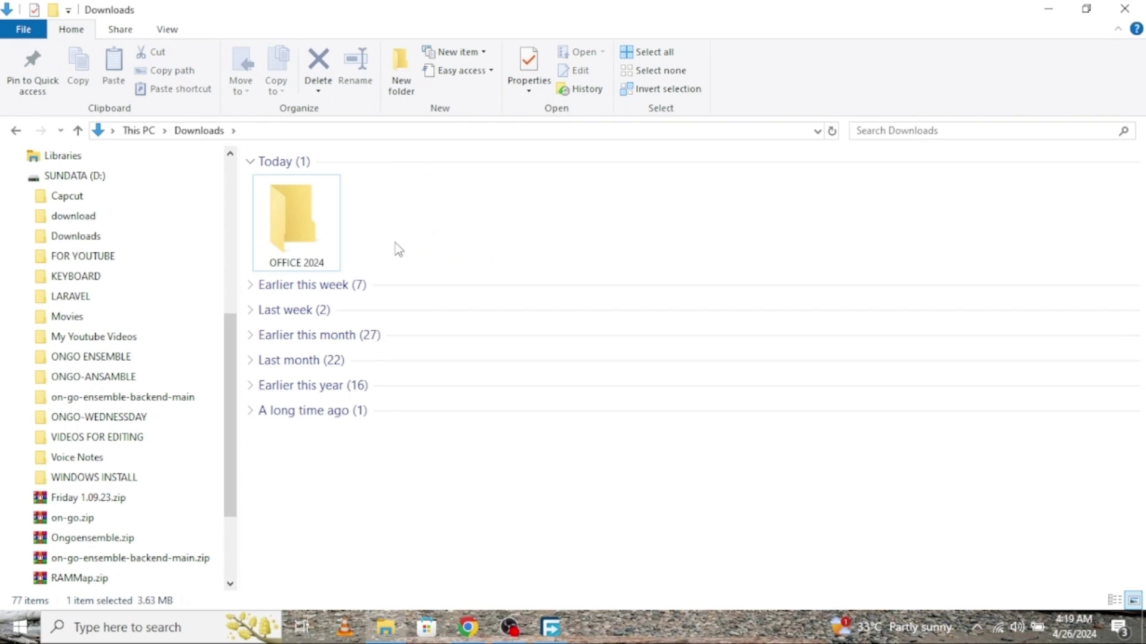
double_click(296, 223)
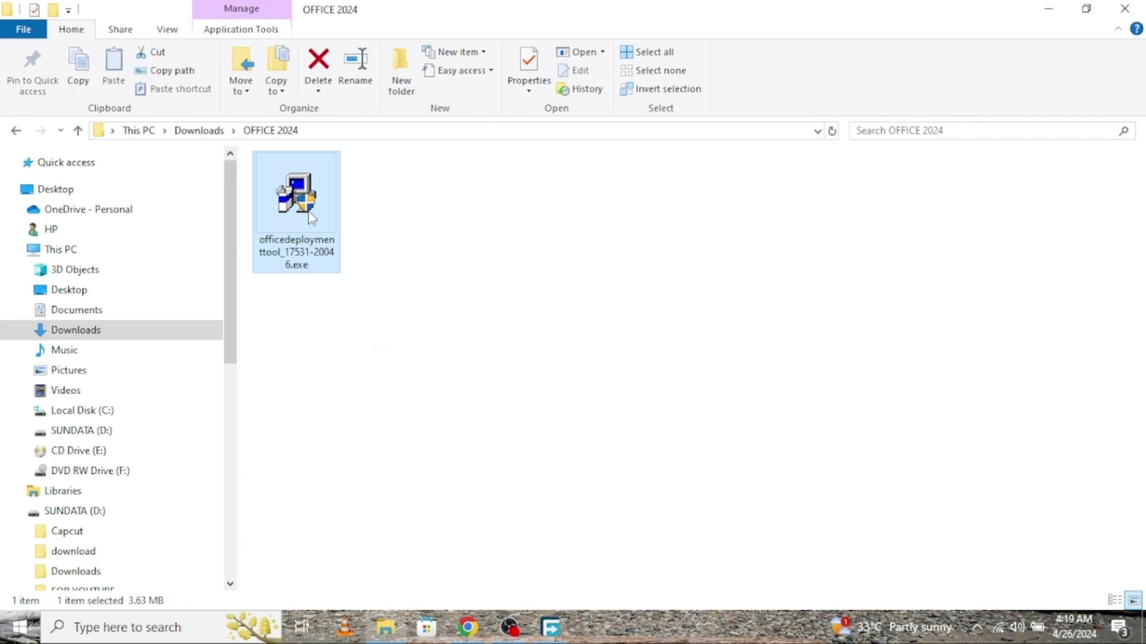
right_click(312, 217)
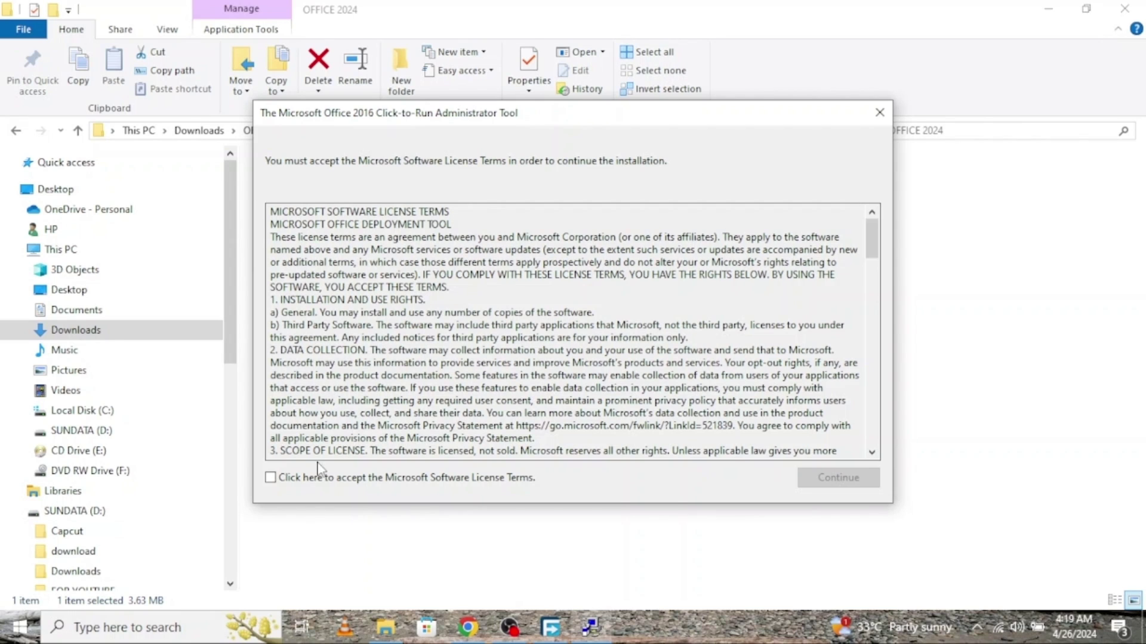
Step: Accept the Deployment Tool license and extract its files into Downloads\OFFICE 2024
click(270, 478)
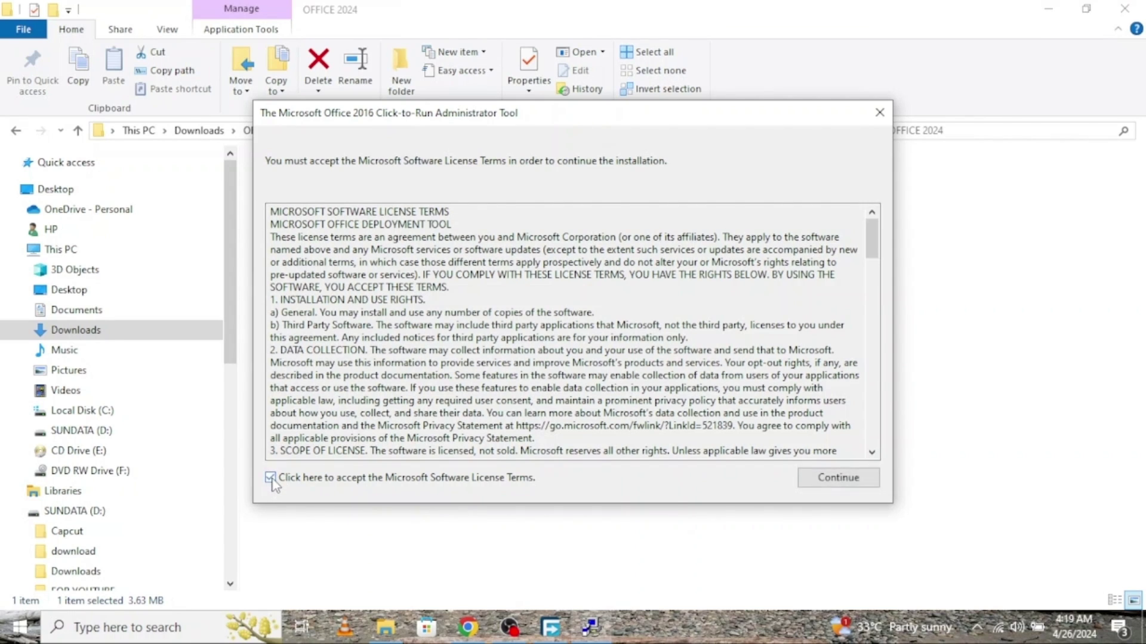
click(832, 478)
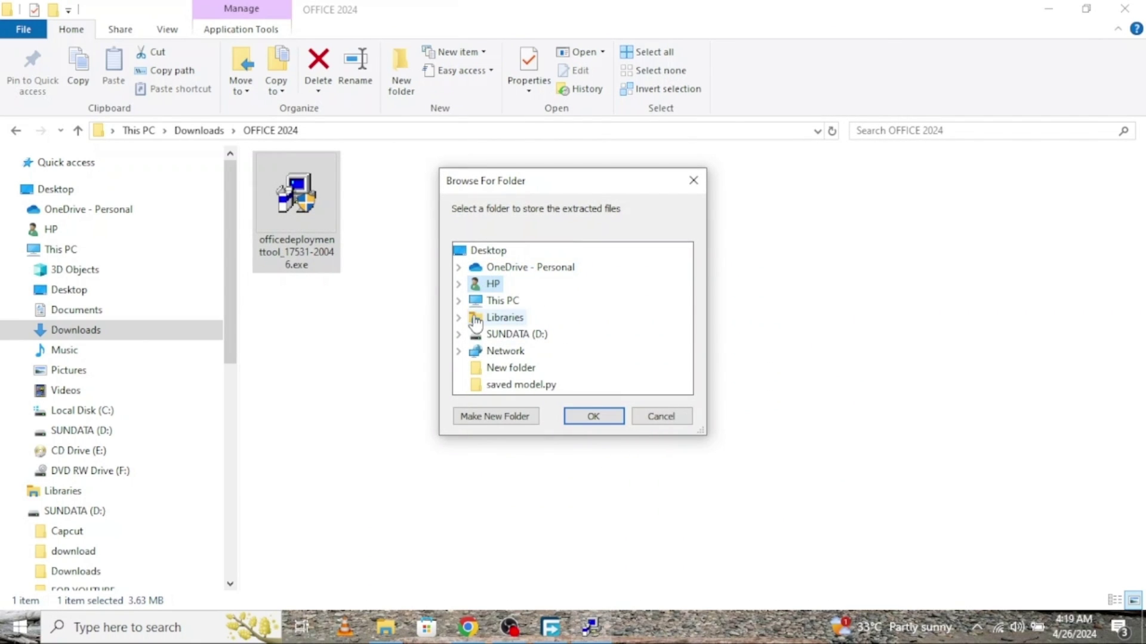
click(459, 301)
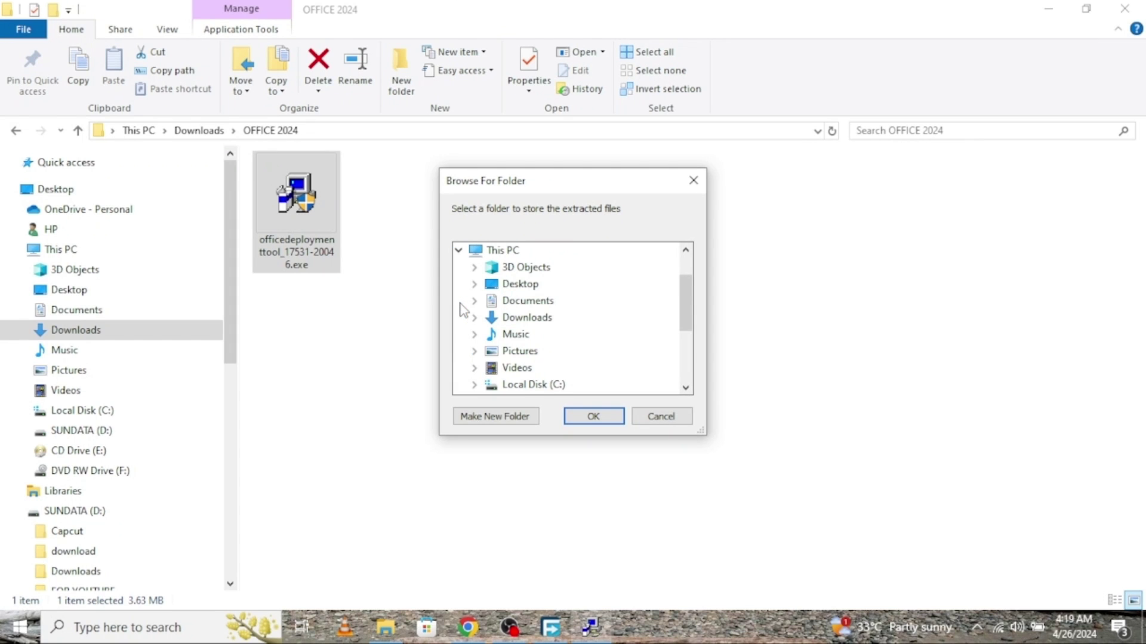
double_click(527, 318)
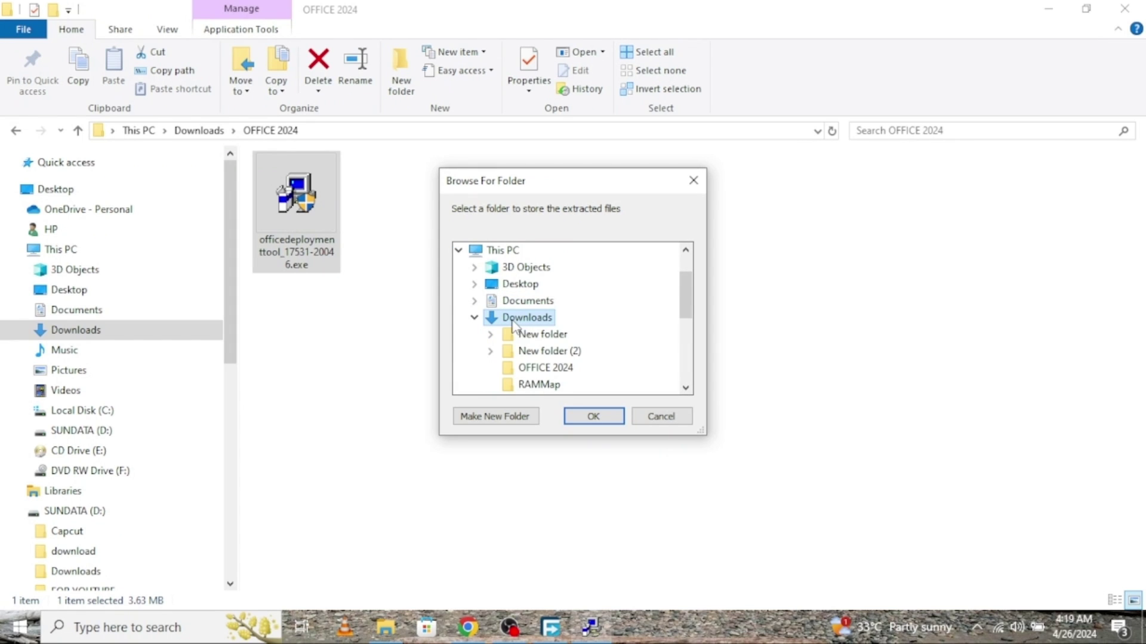
click(536, 370)
click(593, 417)
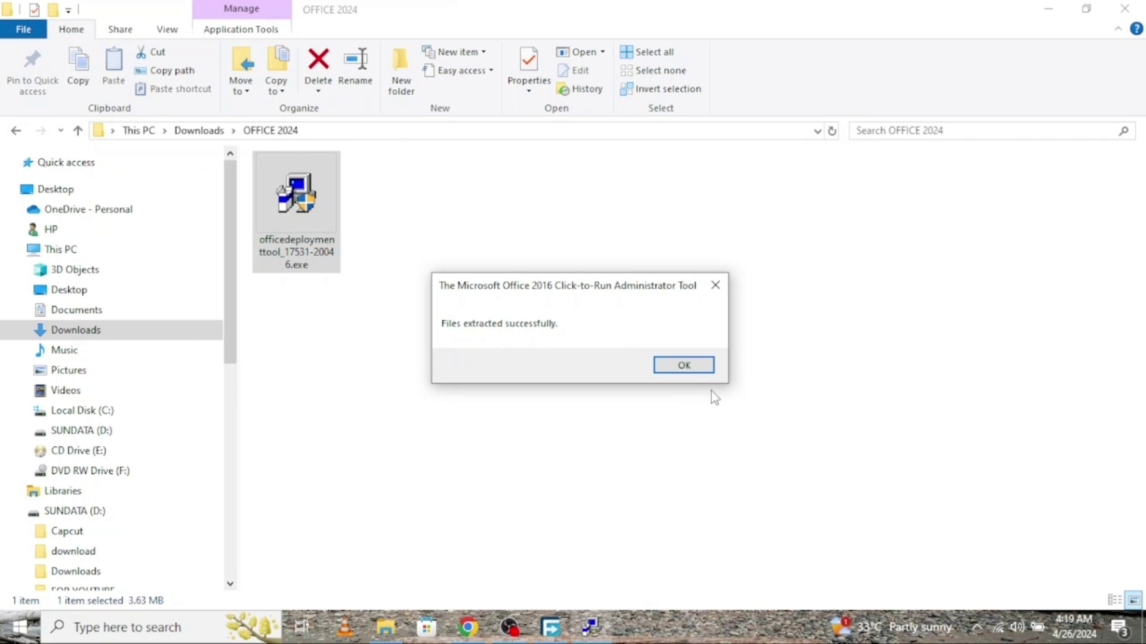
click(683, 366)
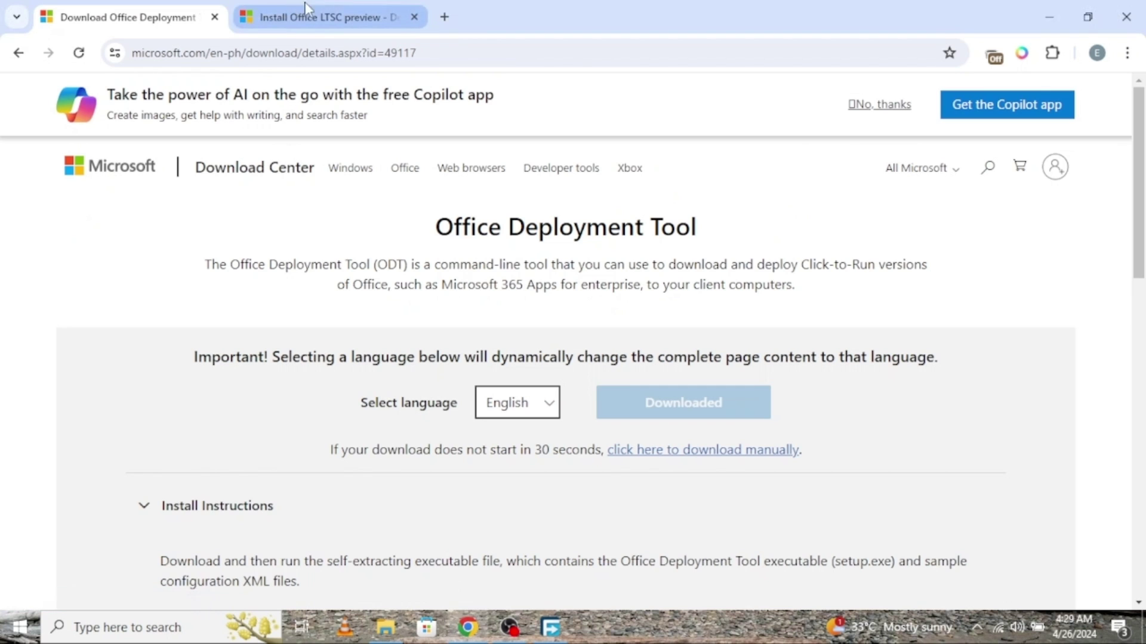
Step: Copy the sample configuration XML from the Office LTSC 2024 install guide
click(305, 17)
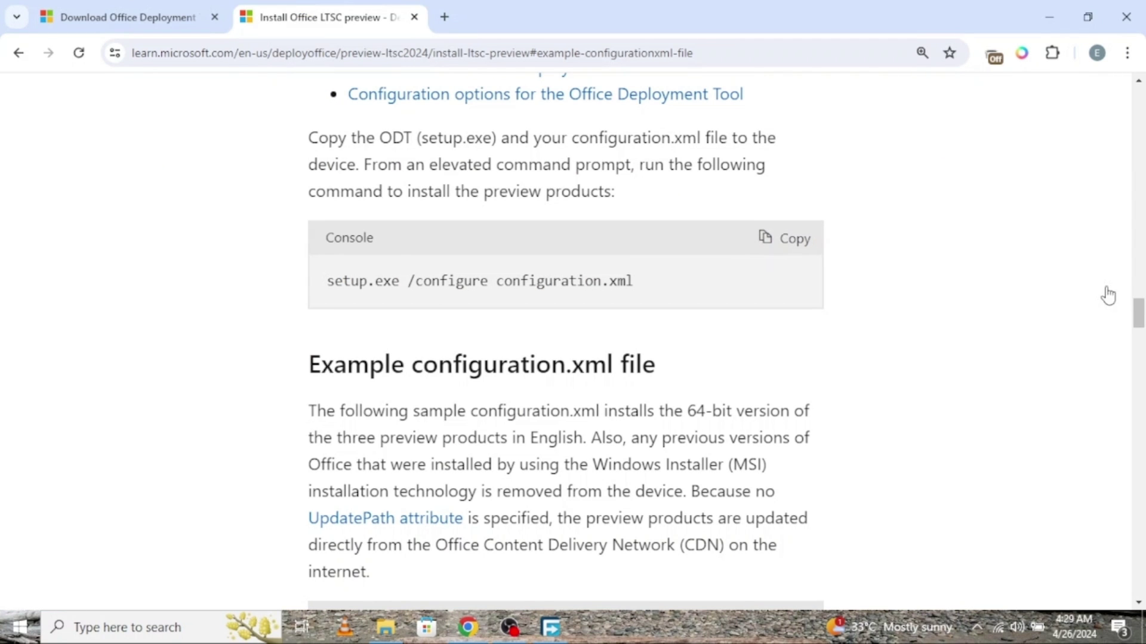
drag(1138, 314, 1138, 338)
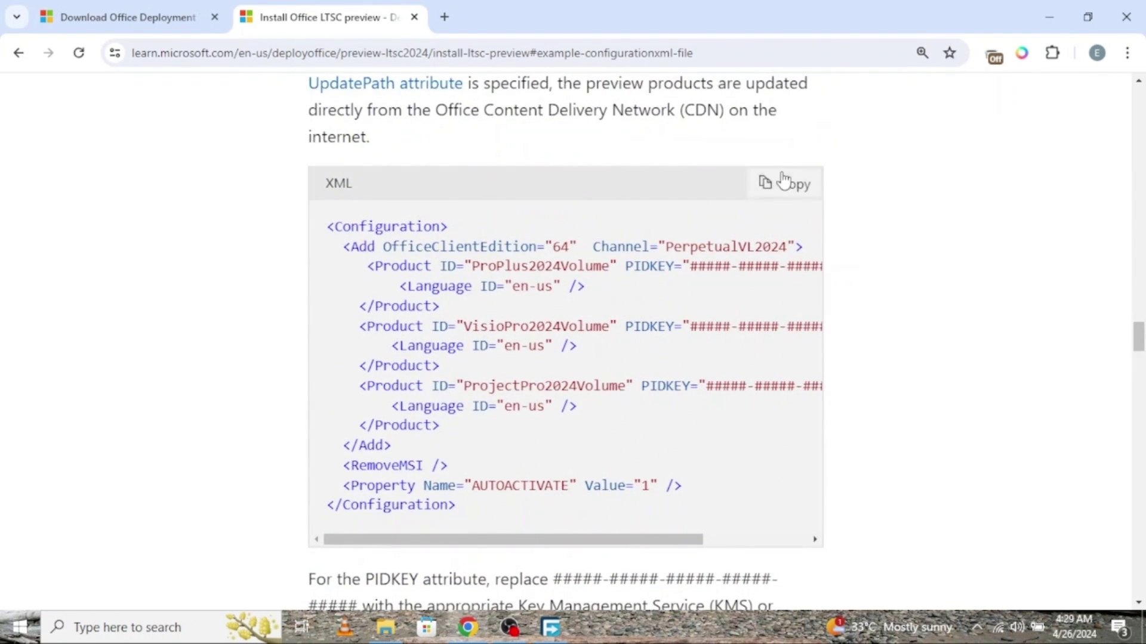
click(784, 183)
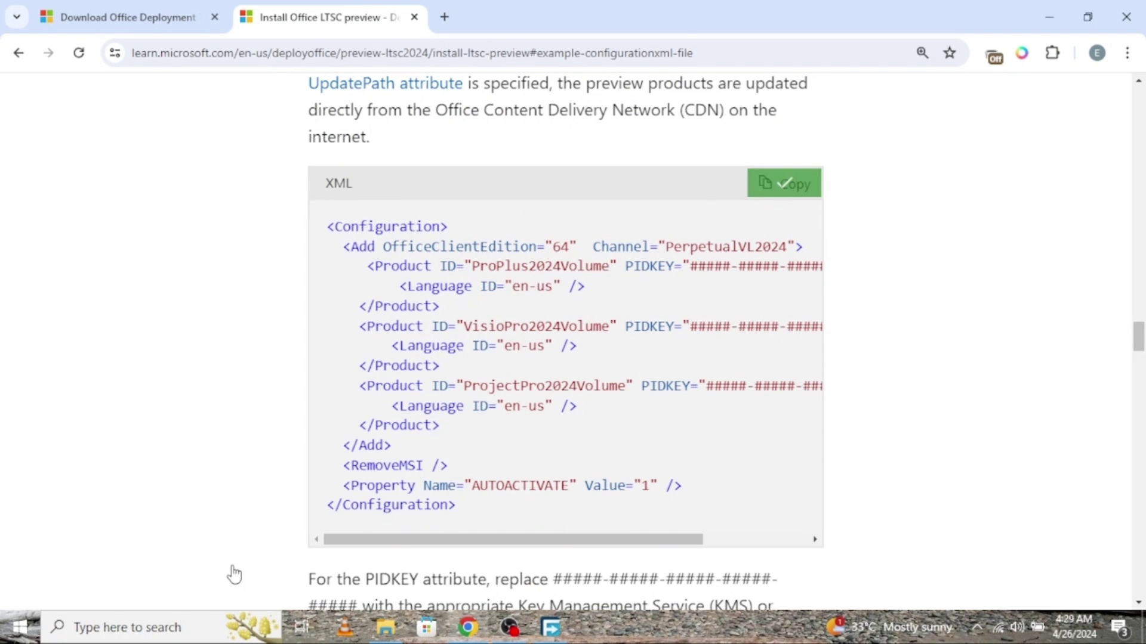
Step: Launch Notepad and paste in the copied sample configuration XML
click(139, 626)
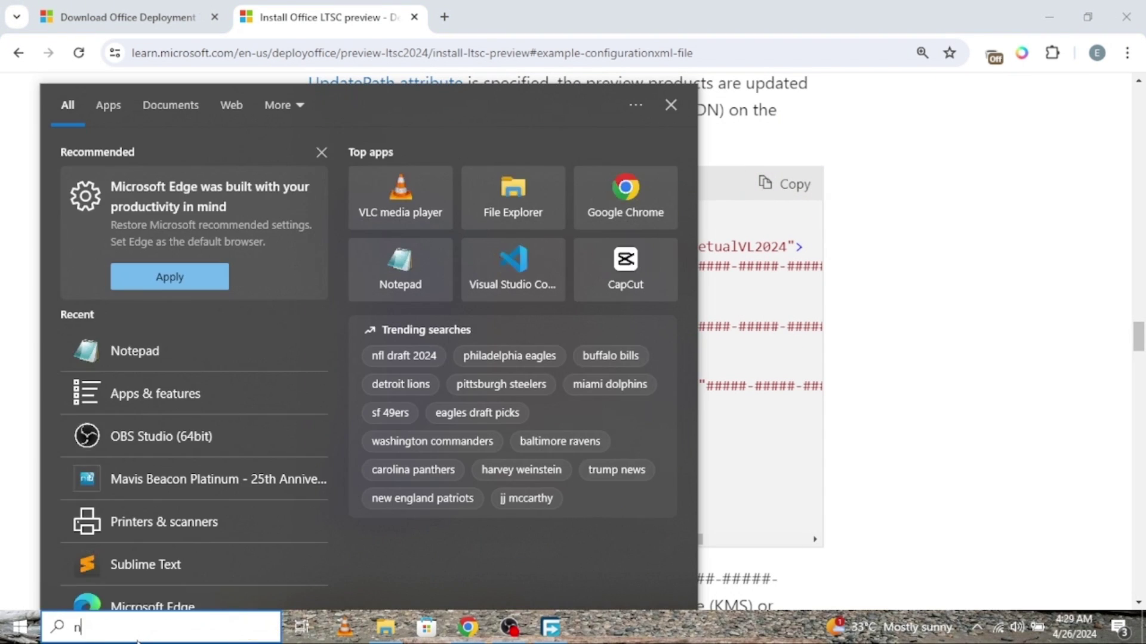
text(notepad)
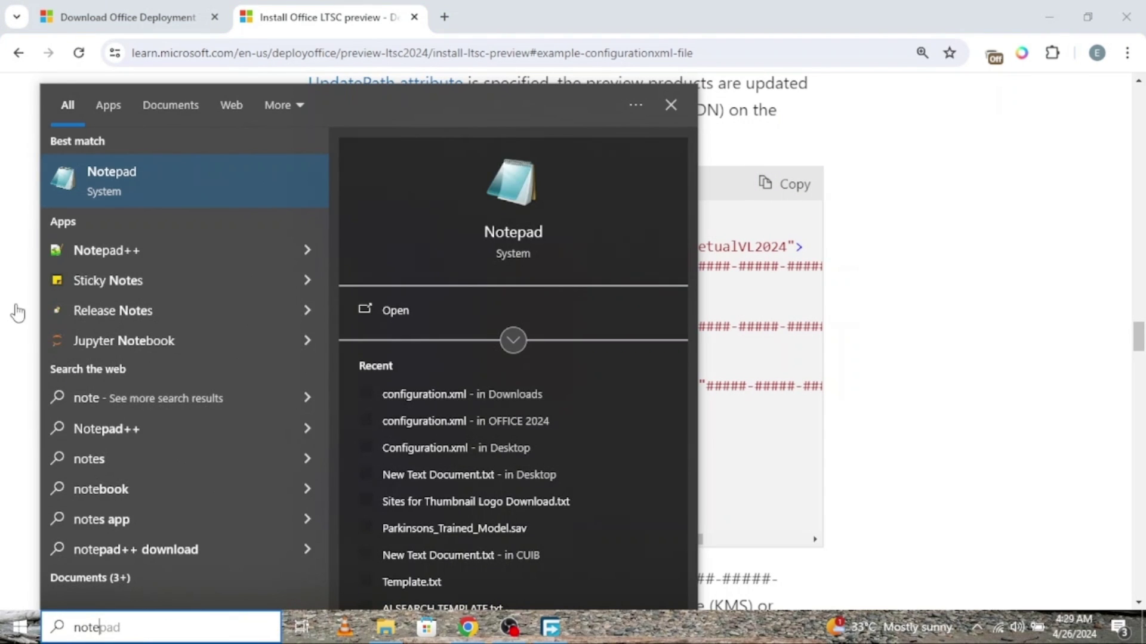
click(160, 176)
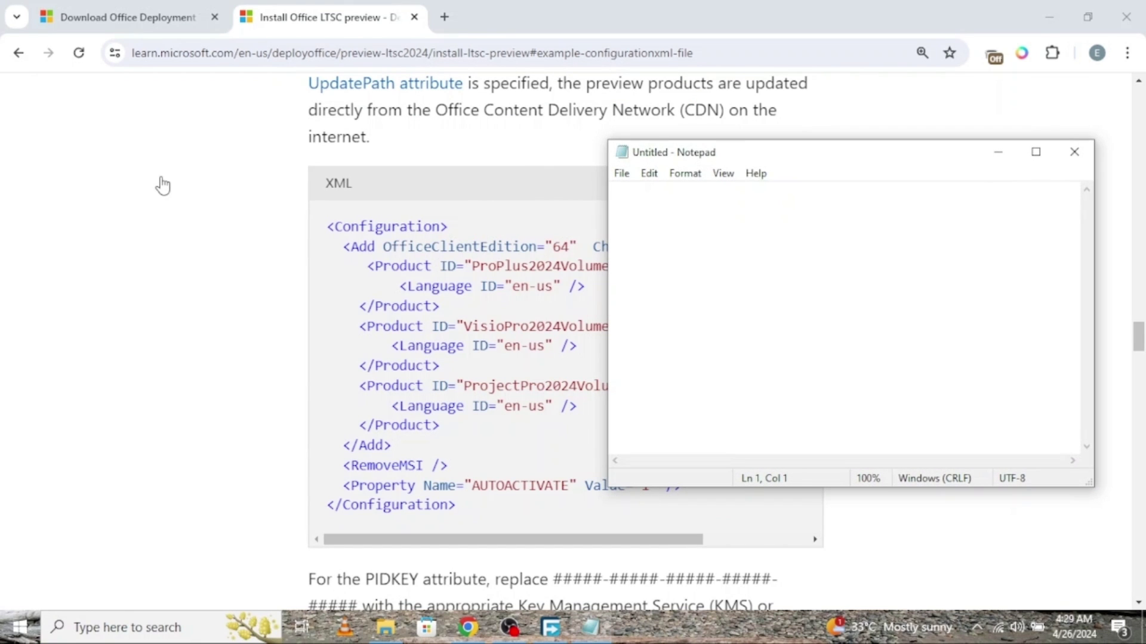
key(ctrl+v)
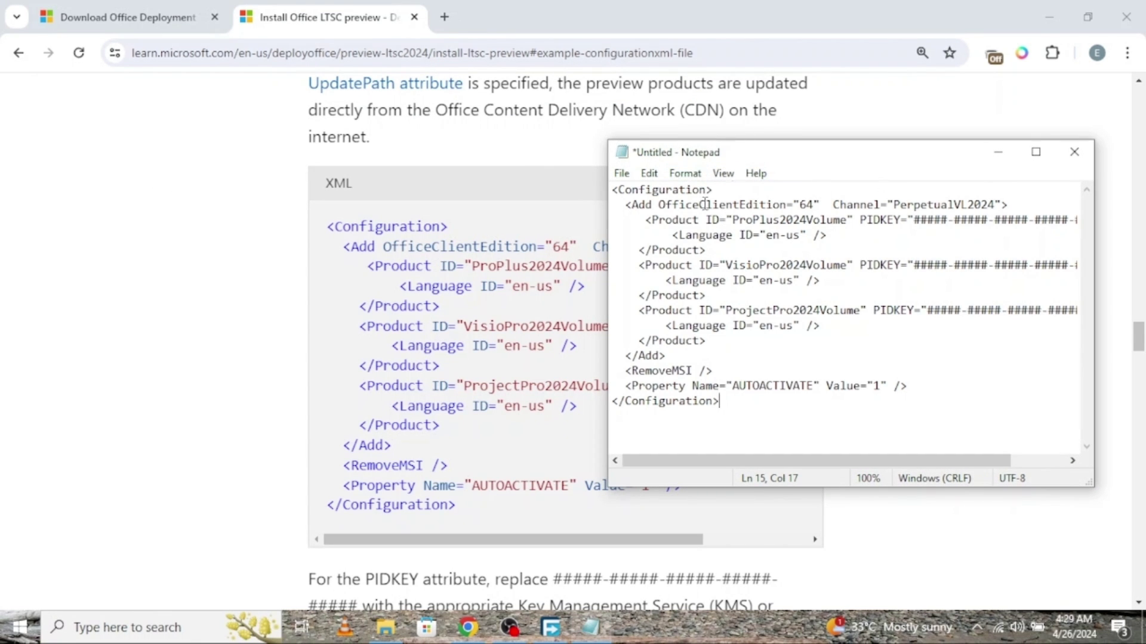
Step: Save the file as configuration.xml, type All Files, in Downloads\OFFICE 2024
click(622, 173)
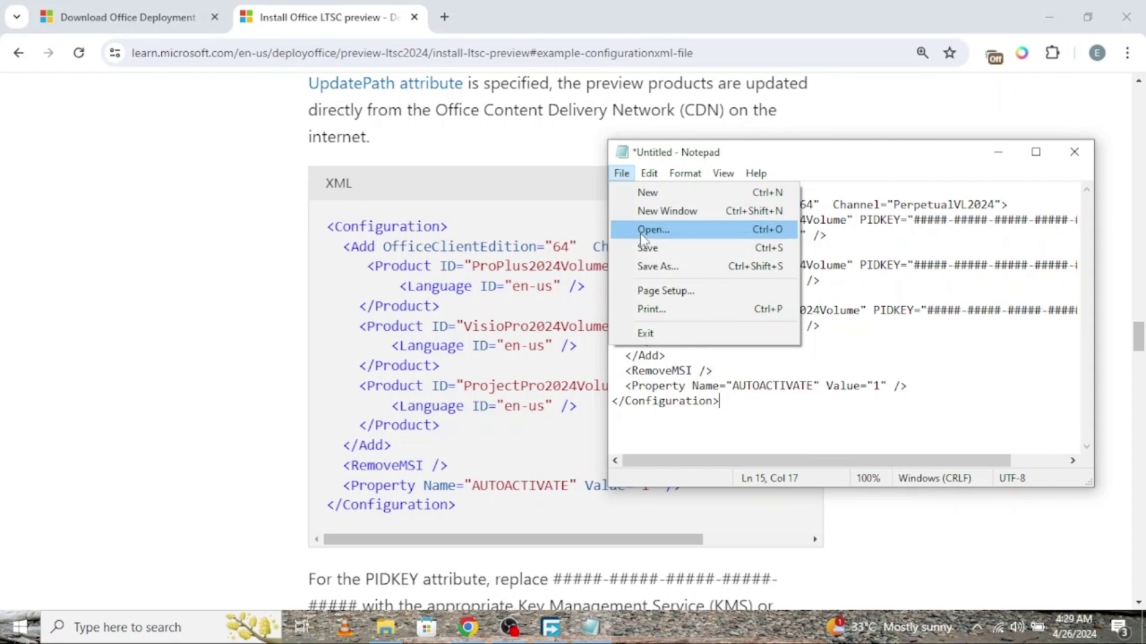
click(646, 273)
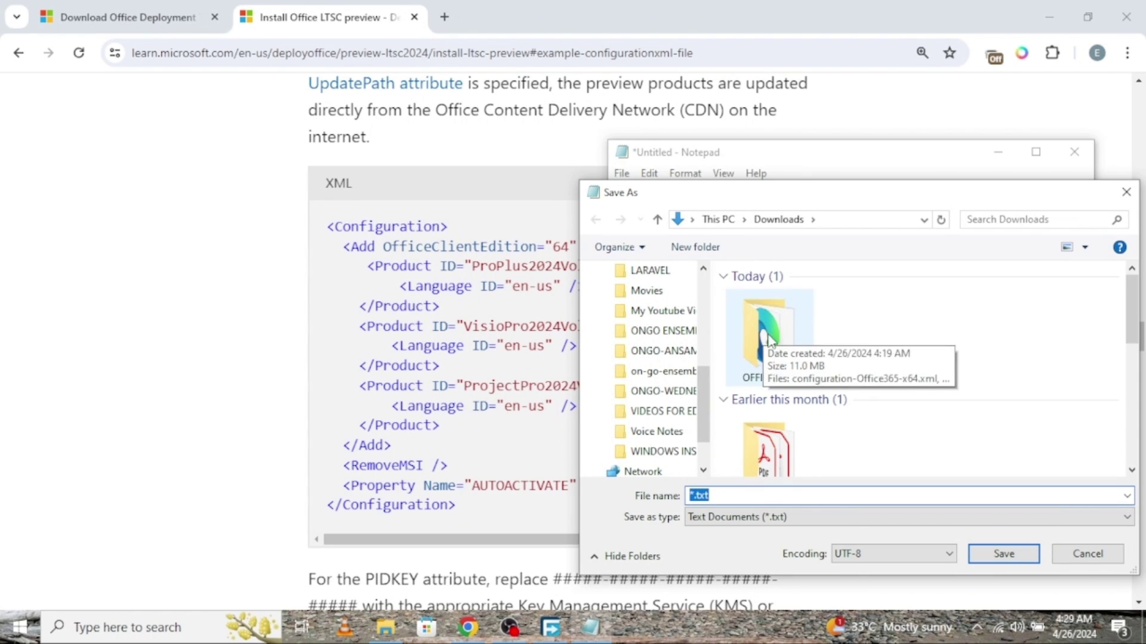
scroll(682, 418, up, 5)
scroll(663, 376, up, 3)
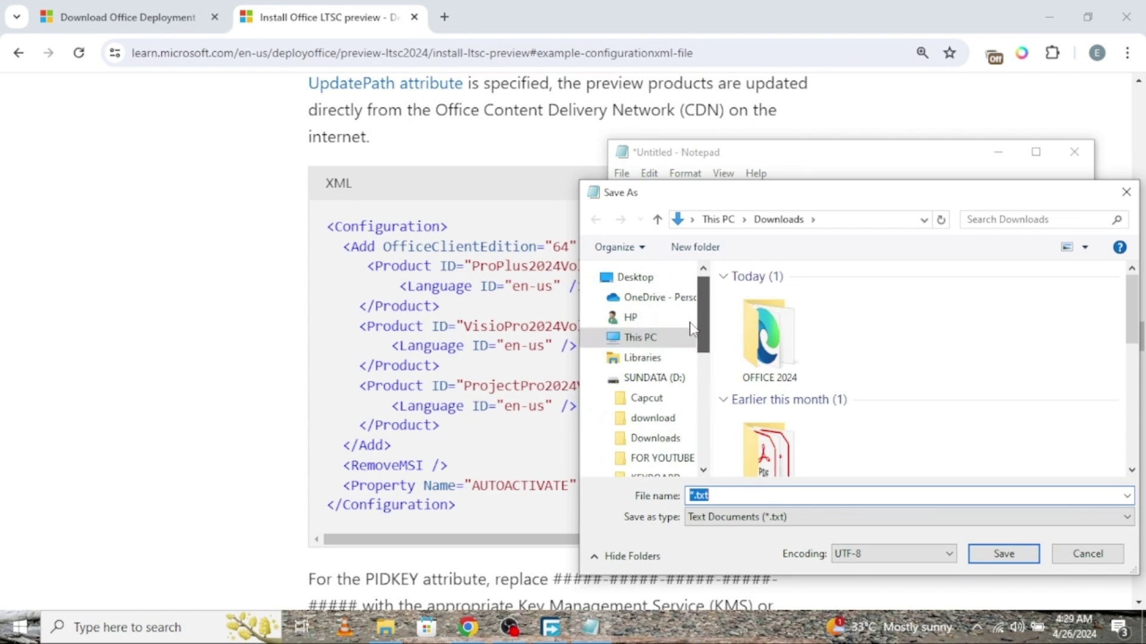
click(595, 338)
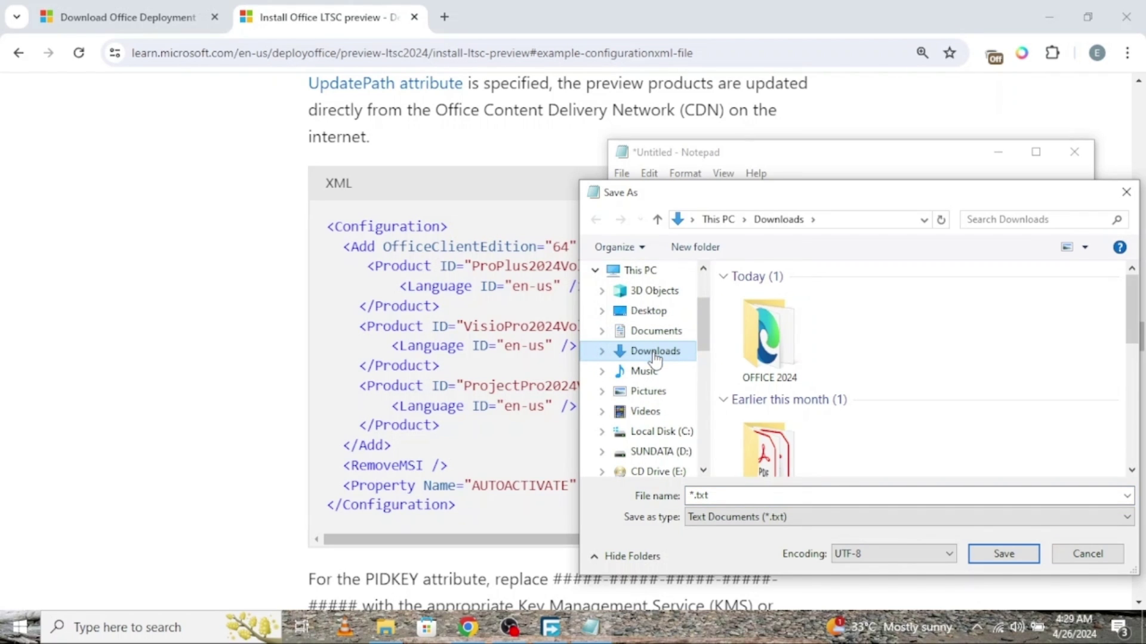
double_click(783, 333)
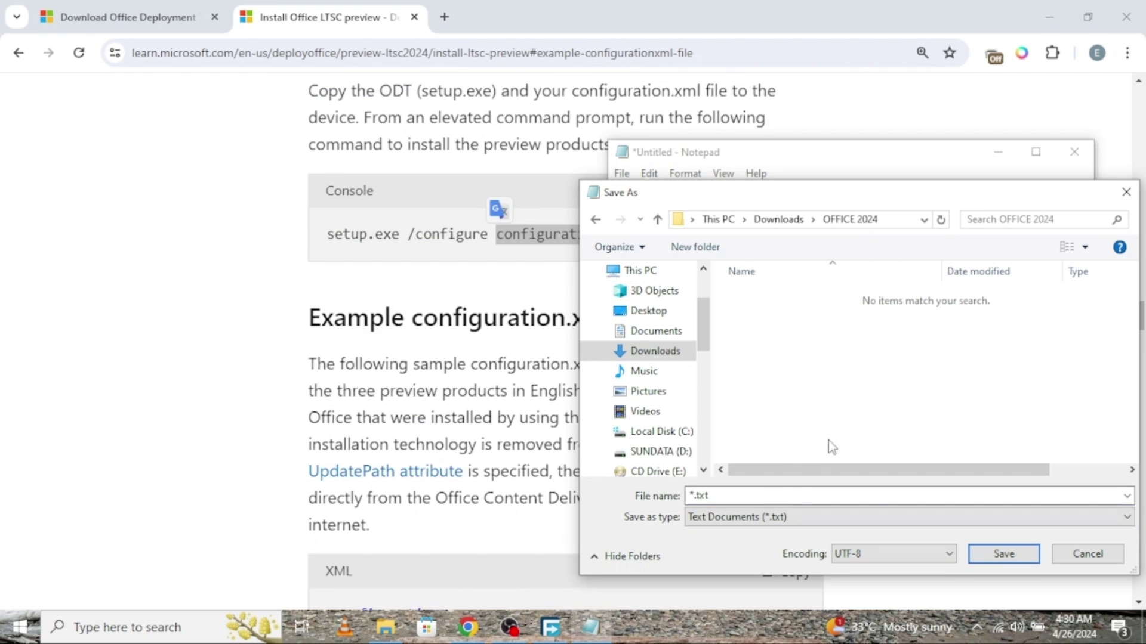
click(794, 495)
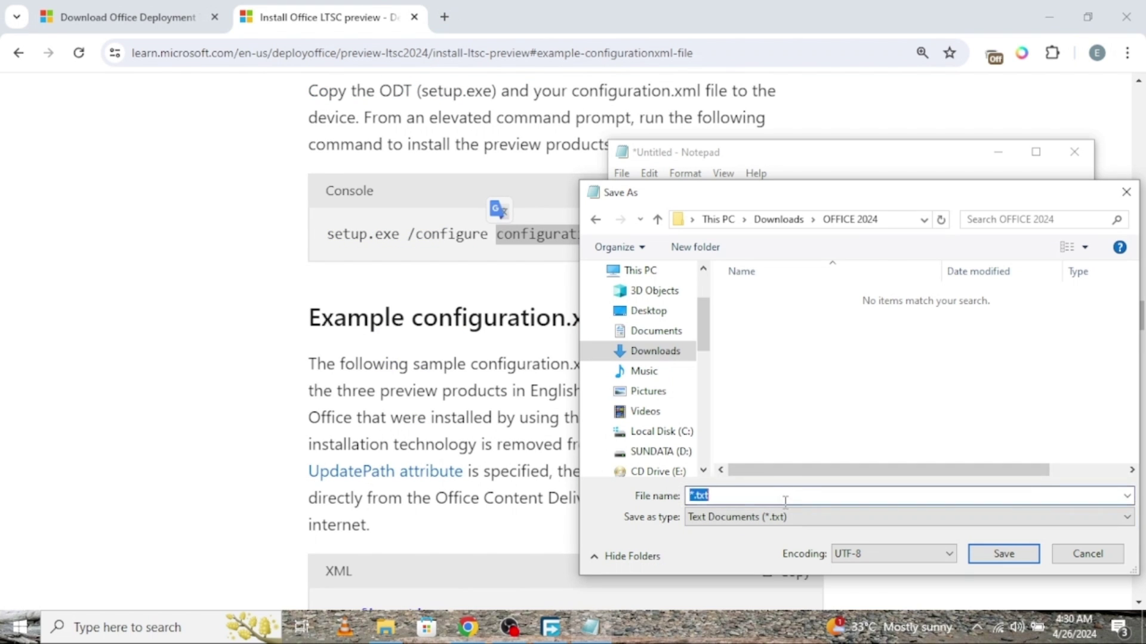
text(configuration.xml)
click(854, 518)
click(842, 546)
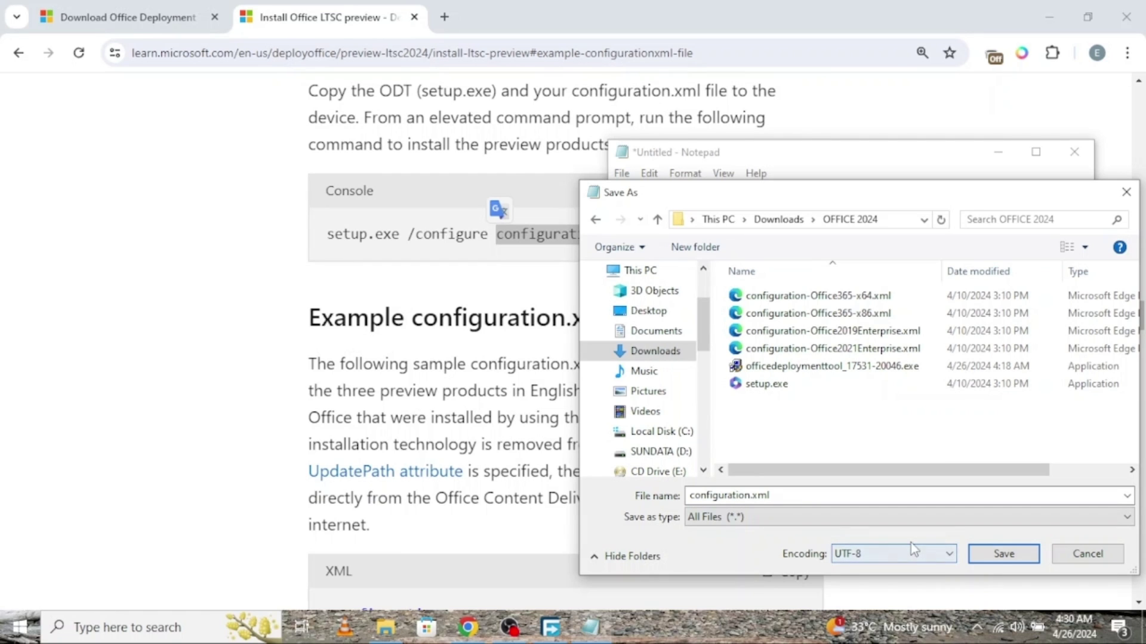
click(1004, 554)
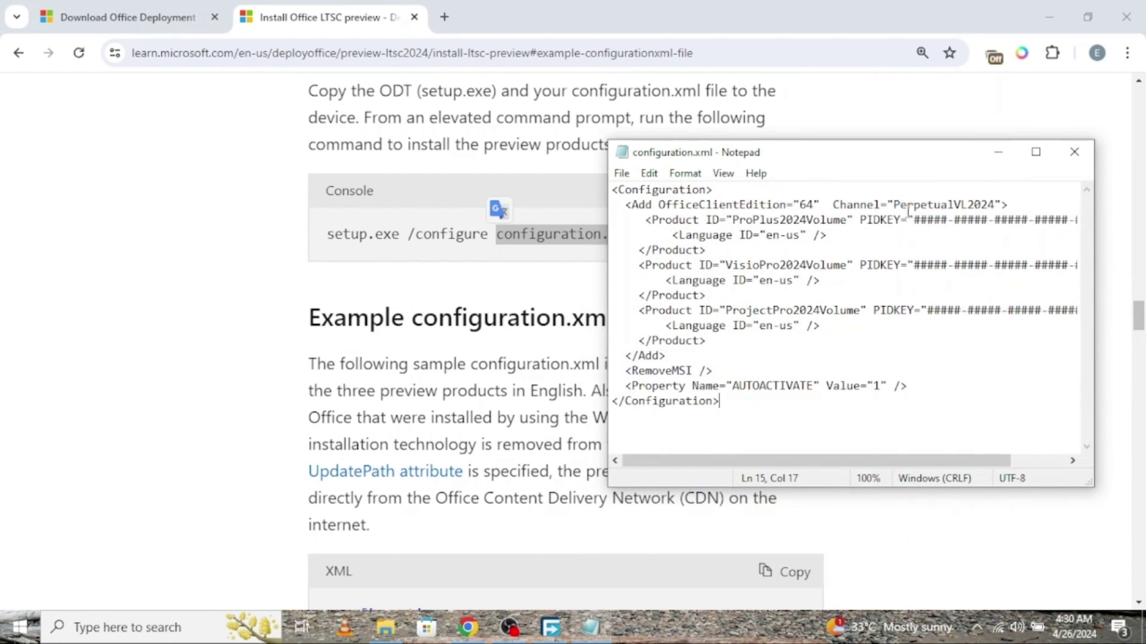
Step: Place Notepad beside the guide and paste the Office LTSC 2024 key into ProPlus2024Volume
key(super+Left)
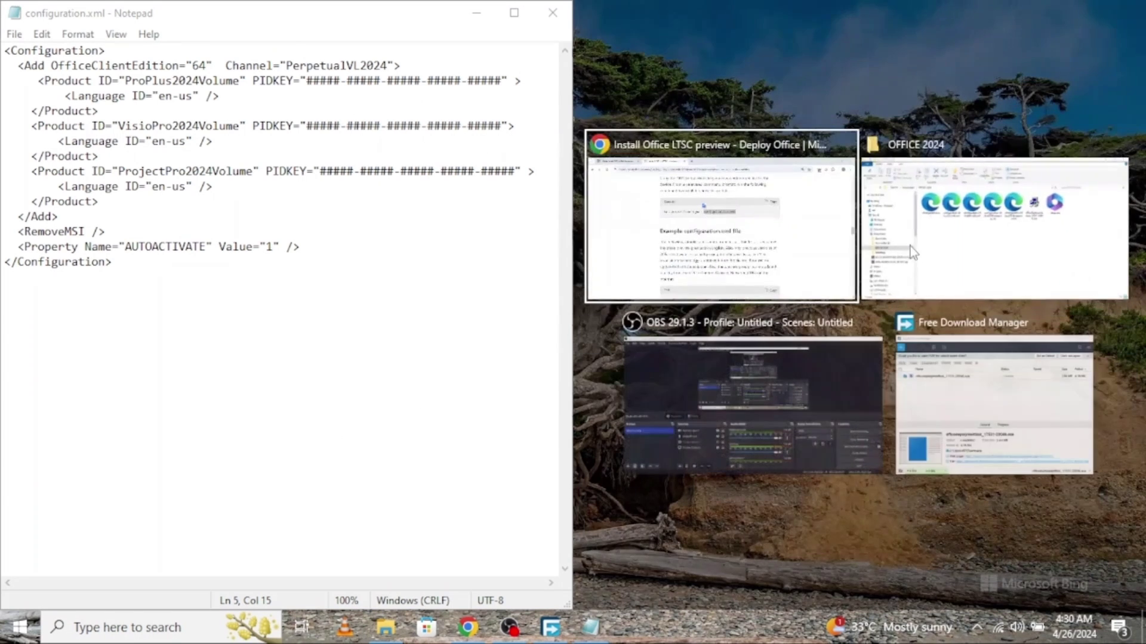
click(748, 218)
scroll(761, 282, down, 2)
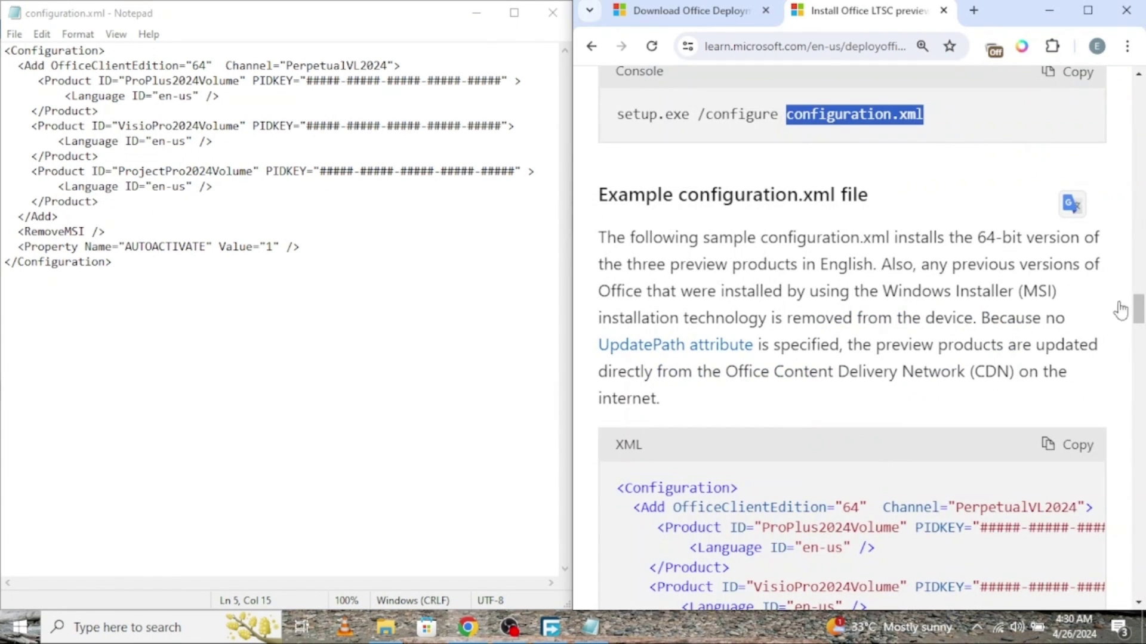
drag(1139, 314, 1139, 412)
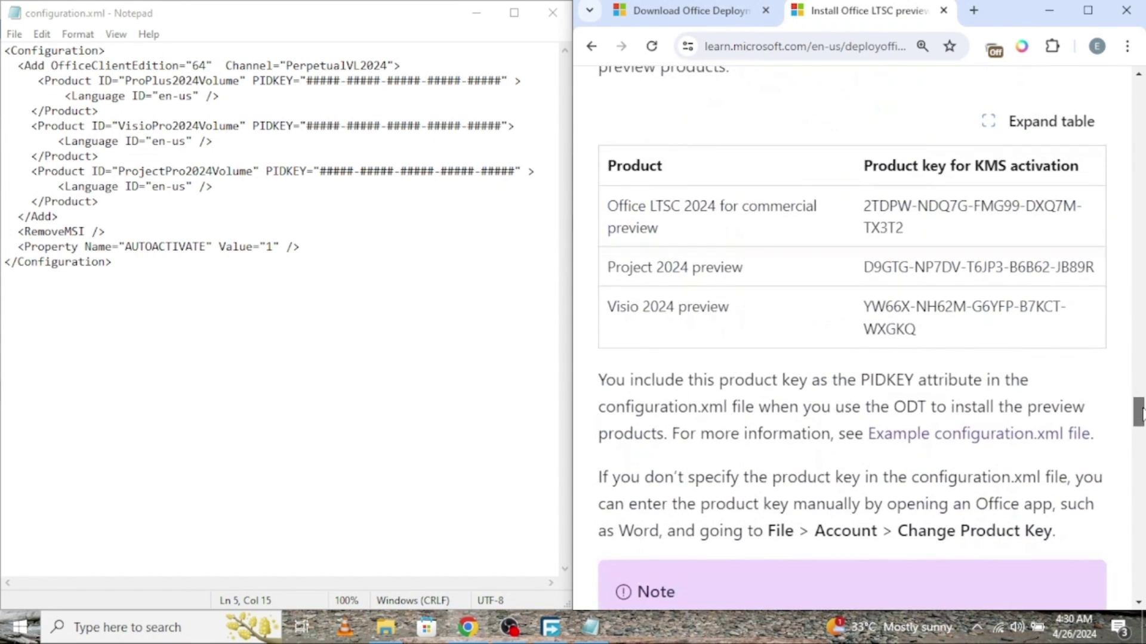
drag(906, 229, 858, 200)
key(ctrl+c)
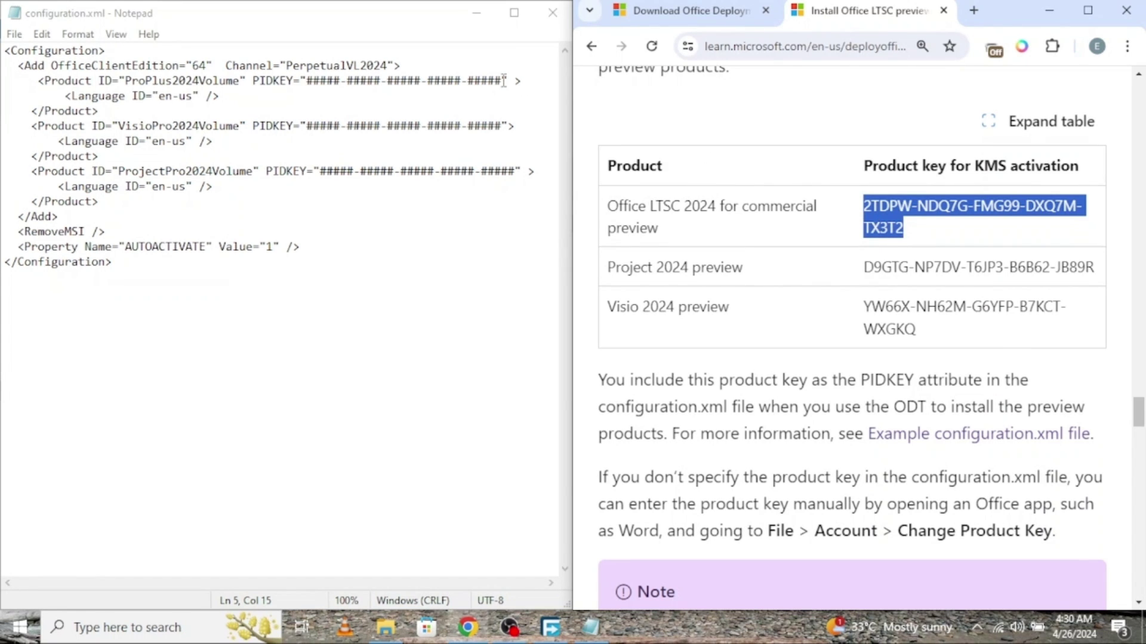
click(503, 79)
key(shift+Left)
key(shift+Left)
key(shift+Left)
key(shift+Left)
key(shift+Left)
key(shift+Left)
key(shift+Left)
key(shift+Left)
key(shift+Left)
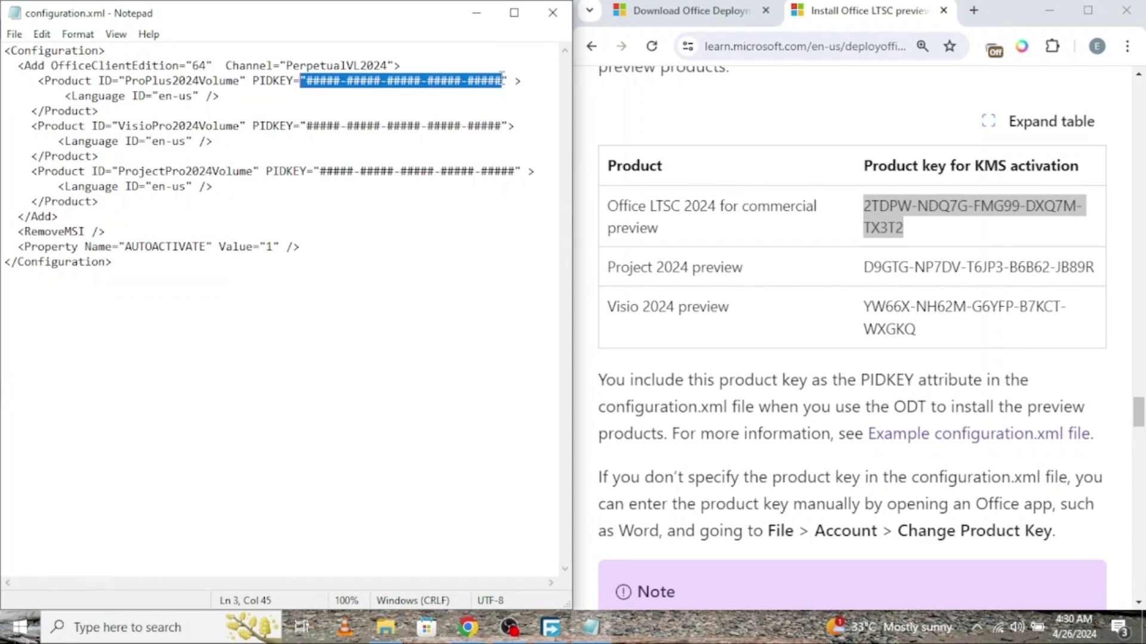
key(ctrl+v)
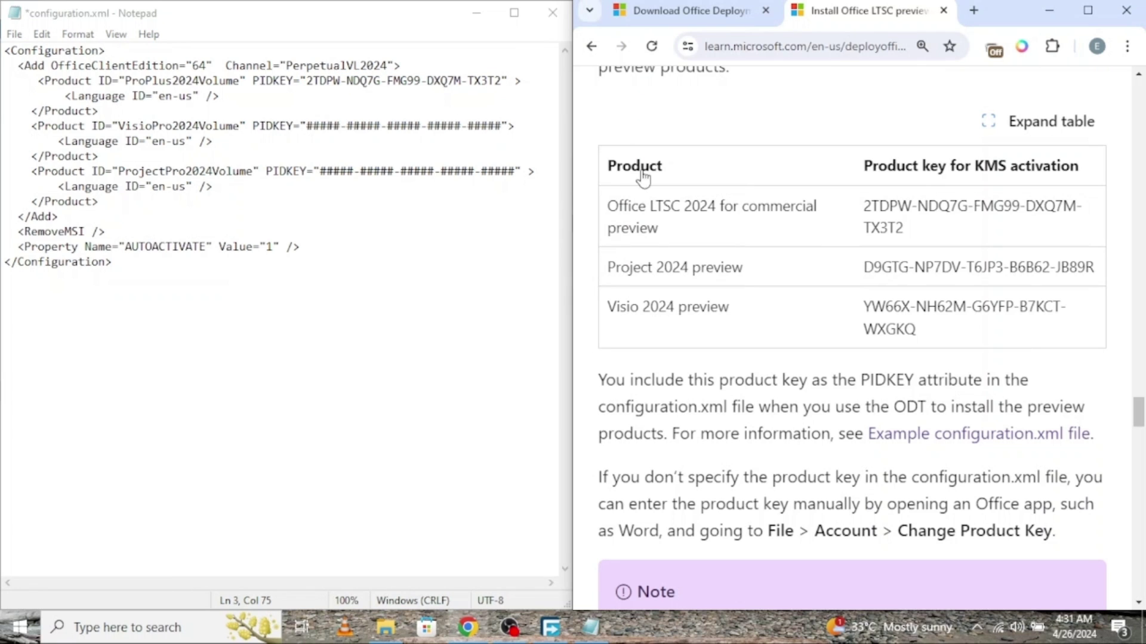
Step: Paste the Project and Visio 2024 keys into their PIDKEY entries, save, and close Notepad
drag(1094, 267, 862, 269)
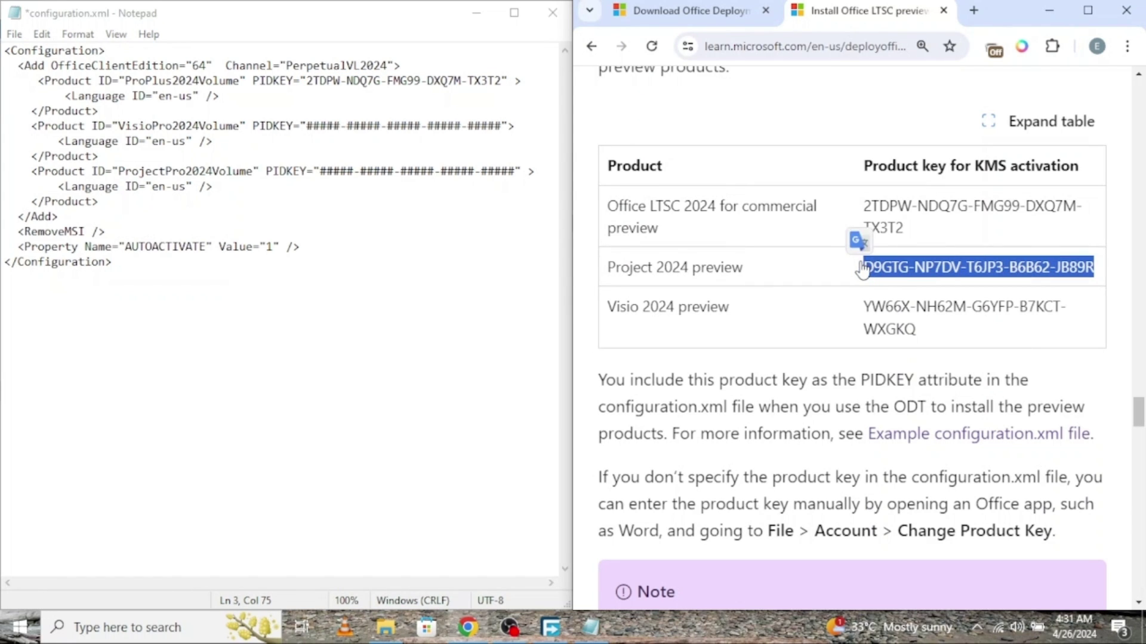
key(ctrl+c)
key(alt+Tab)
key(ctrl+v)
drag(923, 329, 864, 306)
key(ctrl+c)
drag(518, 171, 319, 170)
key(ctrl+v)
key(ctrl+s)
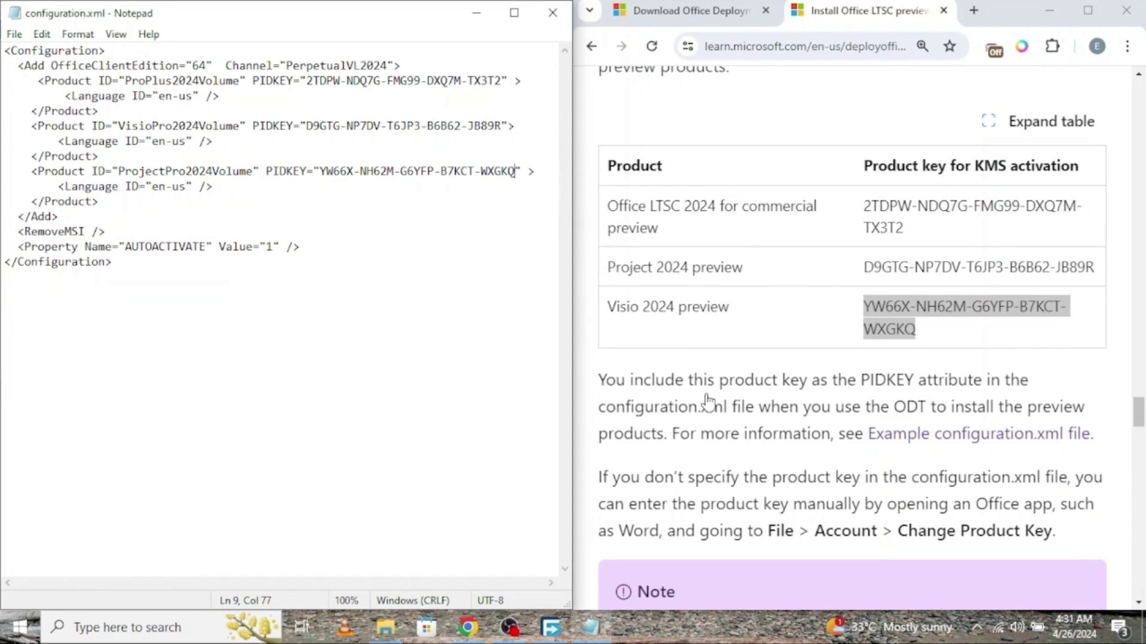
click(552, 13)
Step: Select configuration.xml, view the OFFICE 2024 folder's full path, then start a Windows search
click(1048, 10)
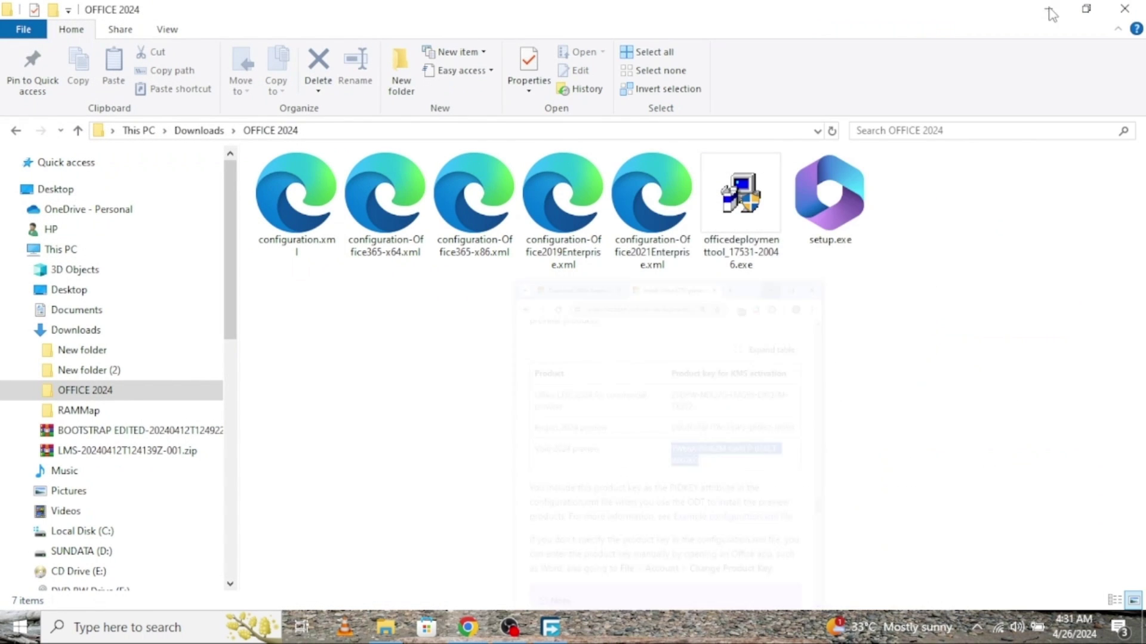
click(297, 185)
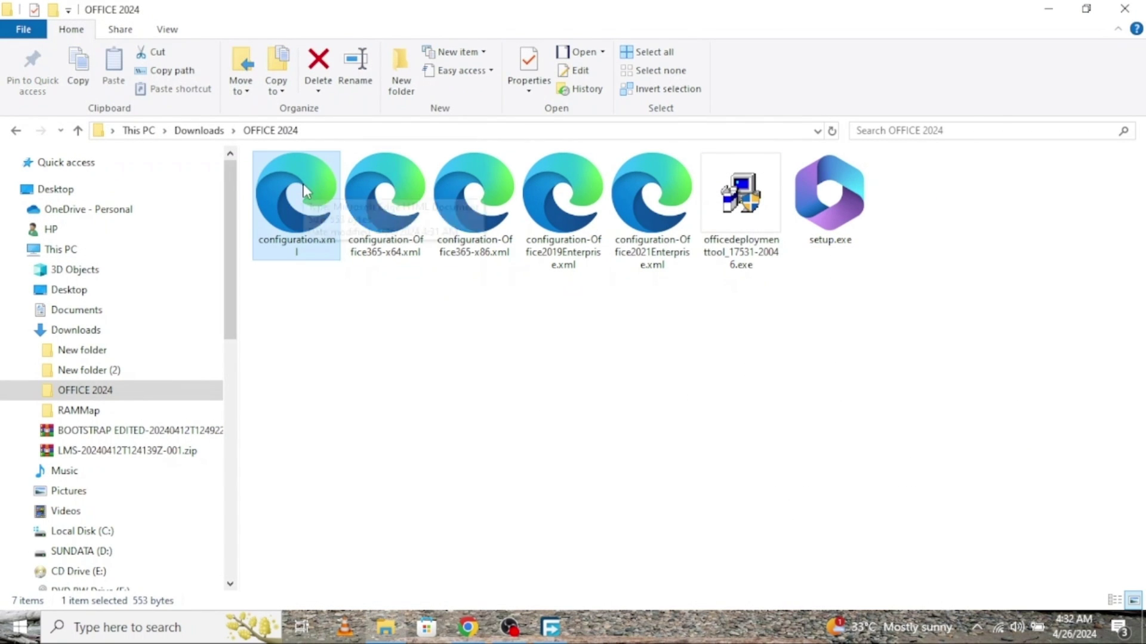
click(333, 130)
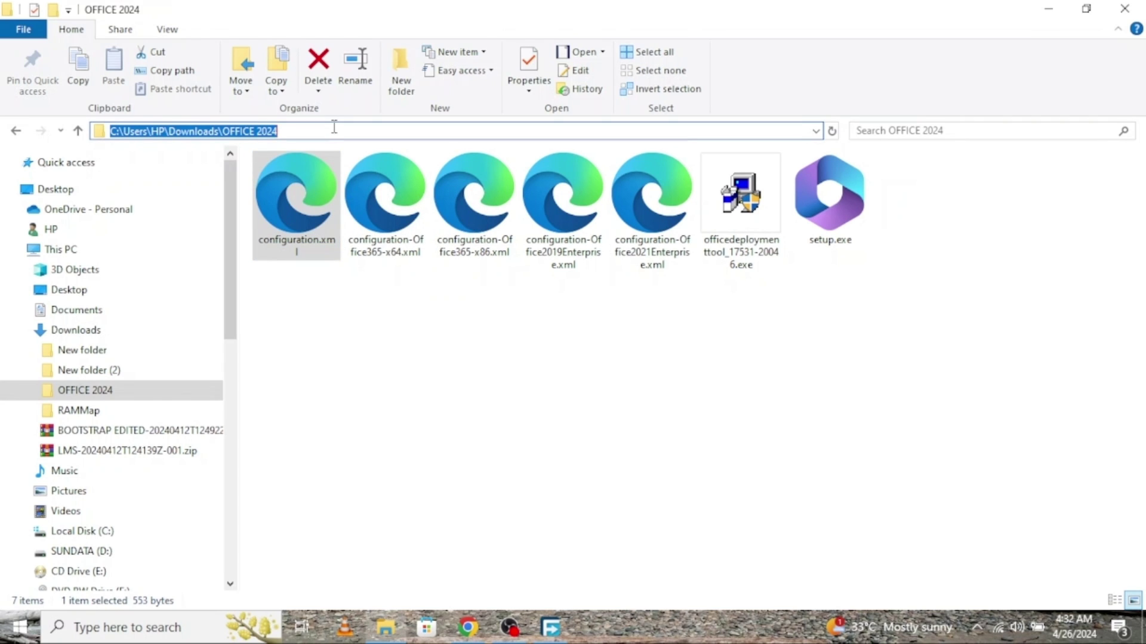
click(125, 627)
text(cmd)
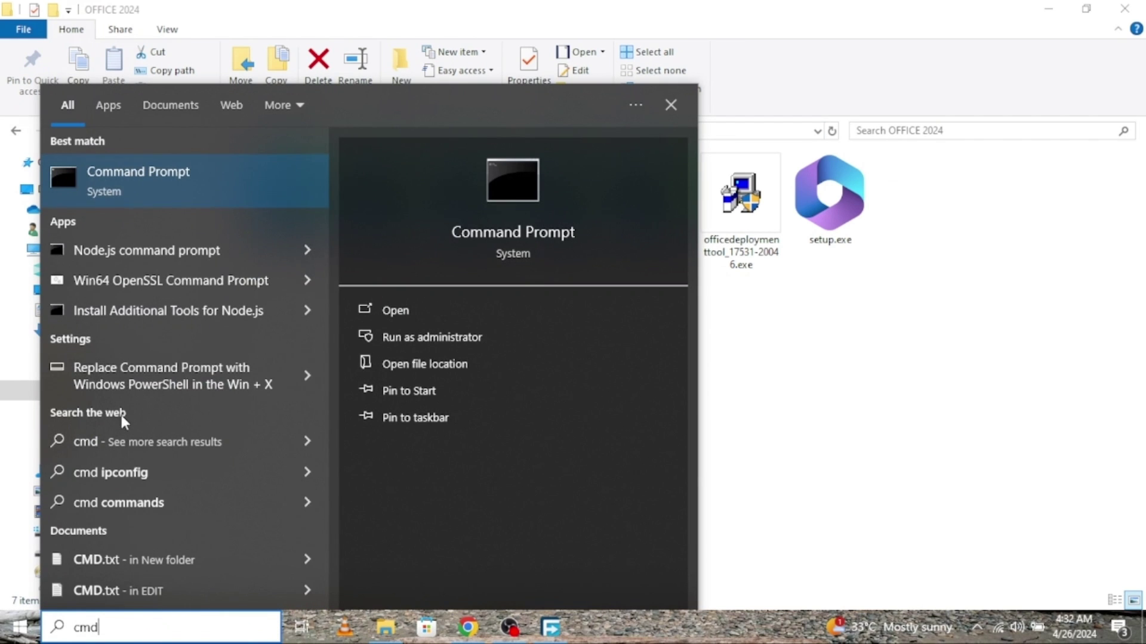
Step: Run Command Prompt as administrator and change directory to Downloads\OFFICE 2024
right_click(209, 170)
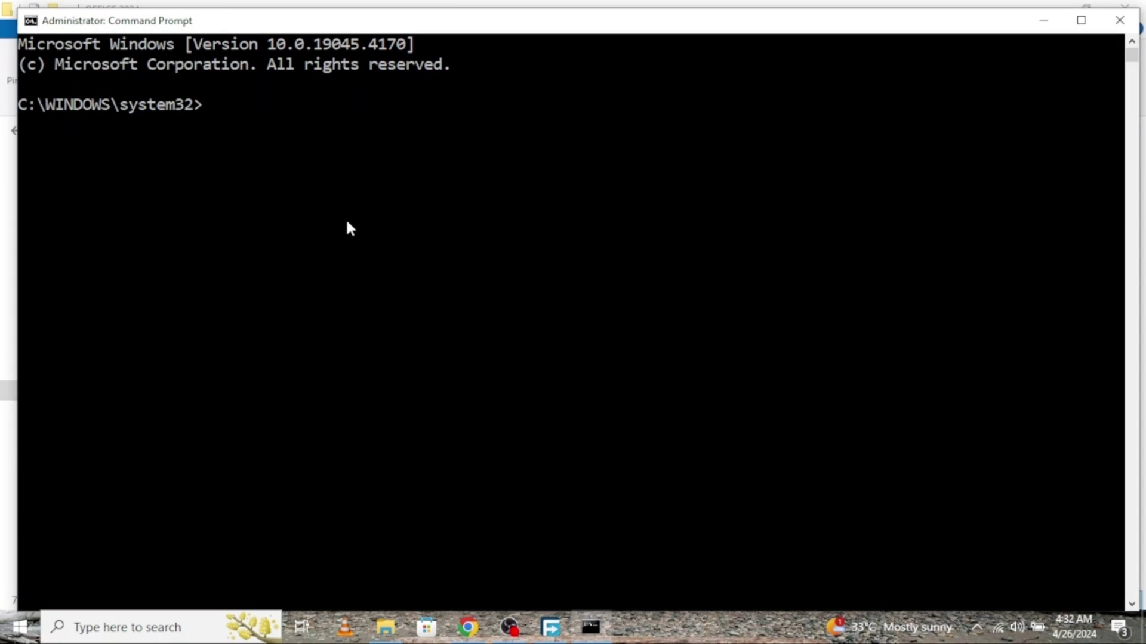
click(346, 217)
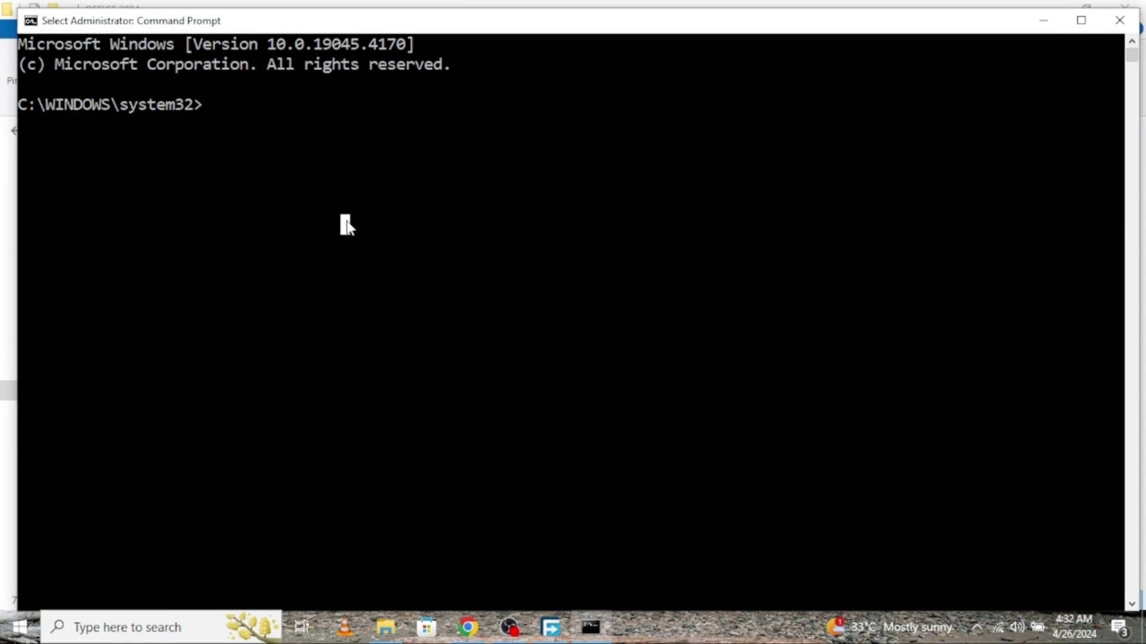
text(cd)
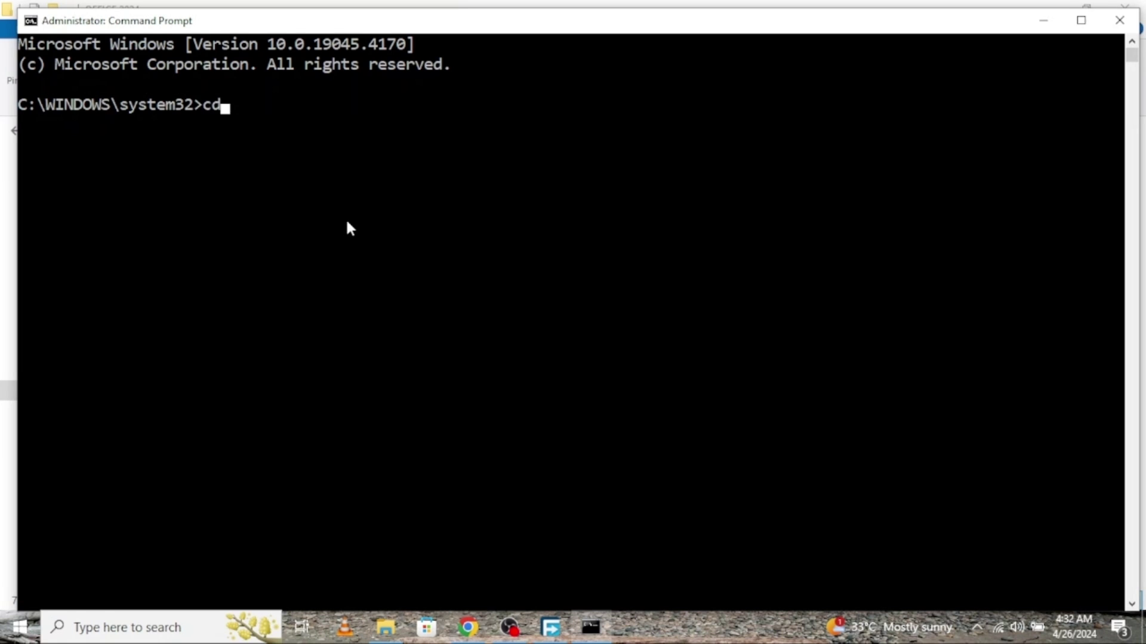
text( C:\Users\HP\Downloads\OFFICE 2024)
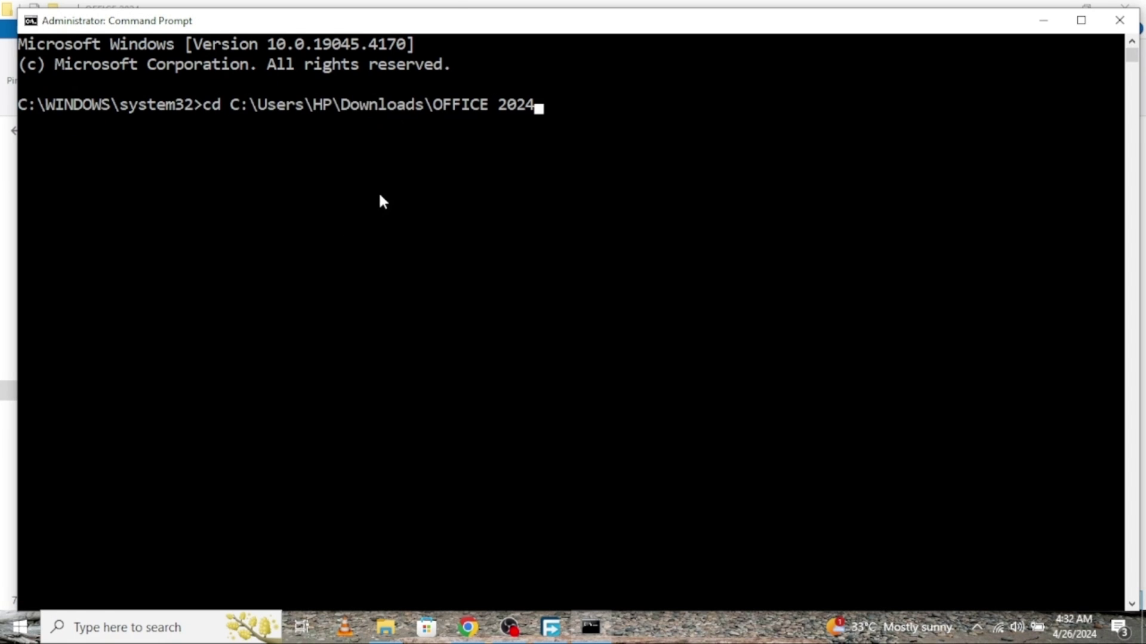
key(Return)
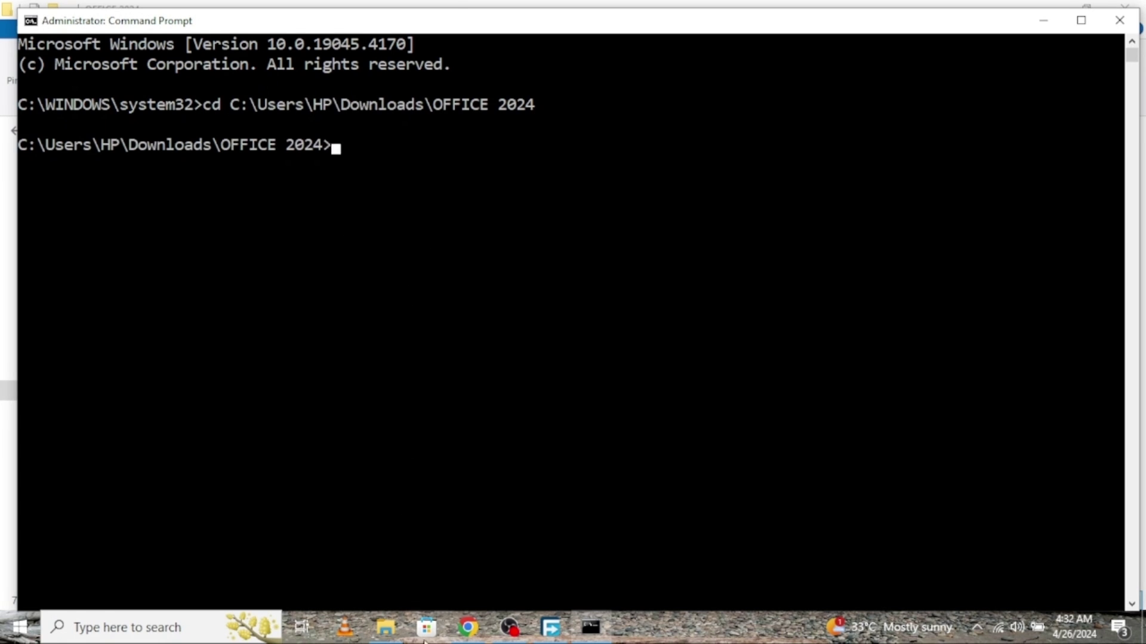
Step: Copy 'setup.exe /configure configuration.xml' from the guide and run it in the admin console
click(465, 628)
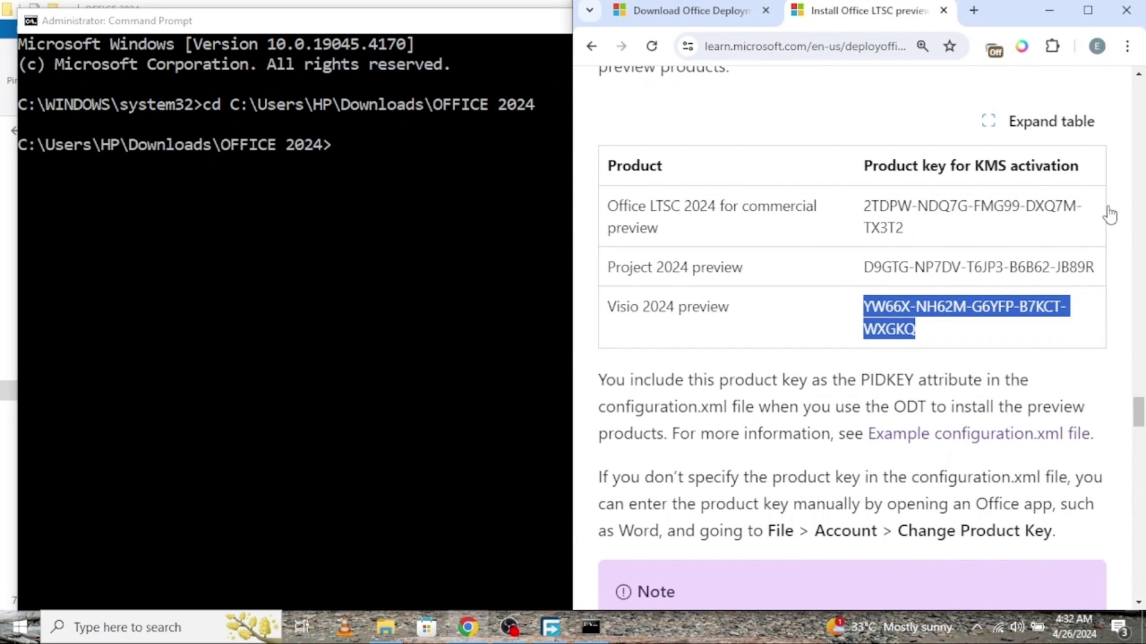
click(1088, 11)
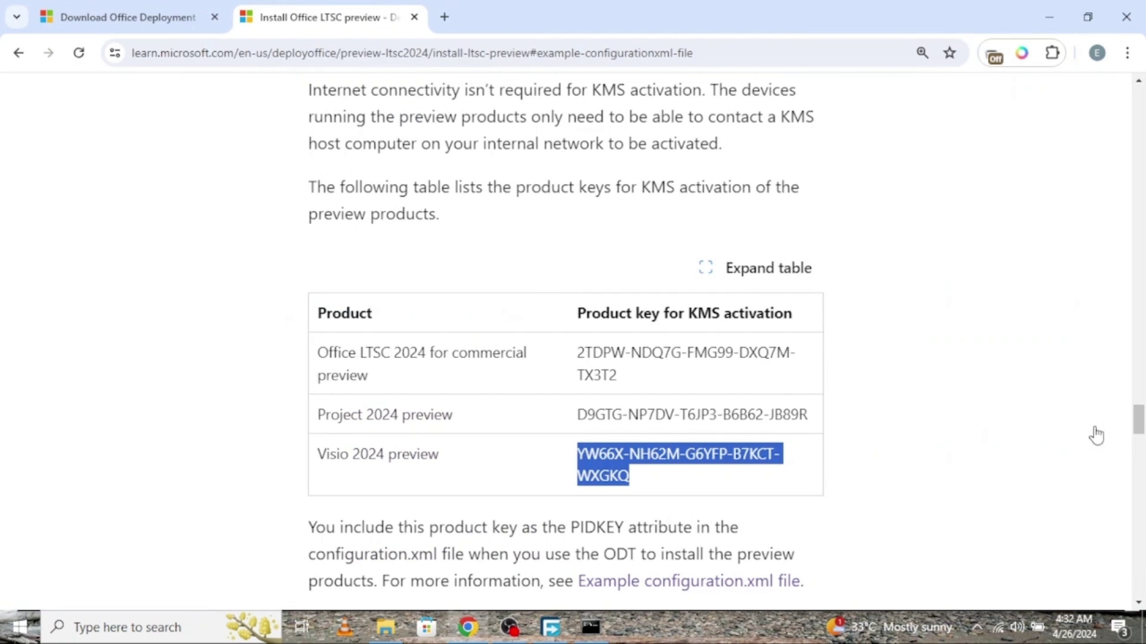
drag(1137, 420, 1133, 319)
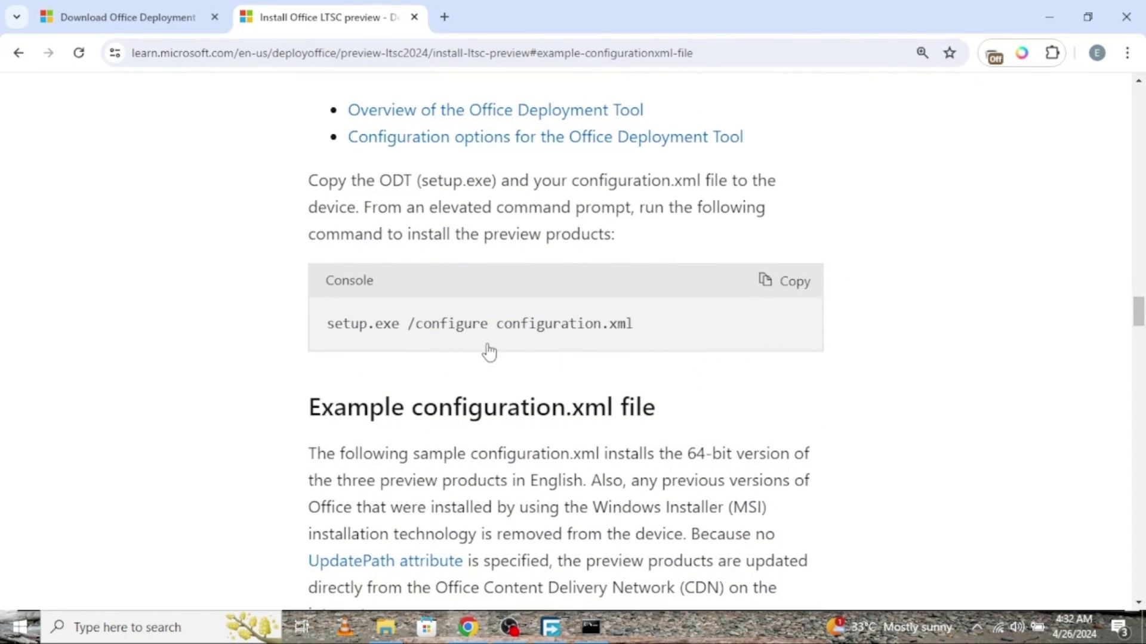
click(794, 279)
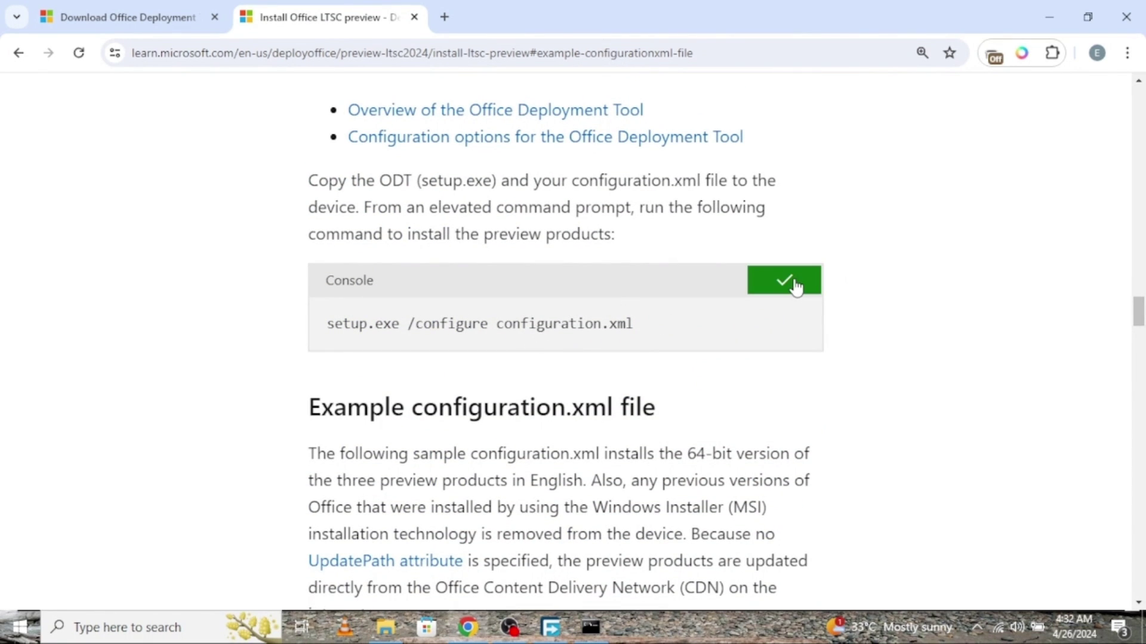
click(590, 627)
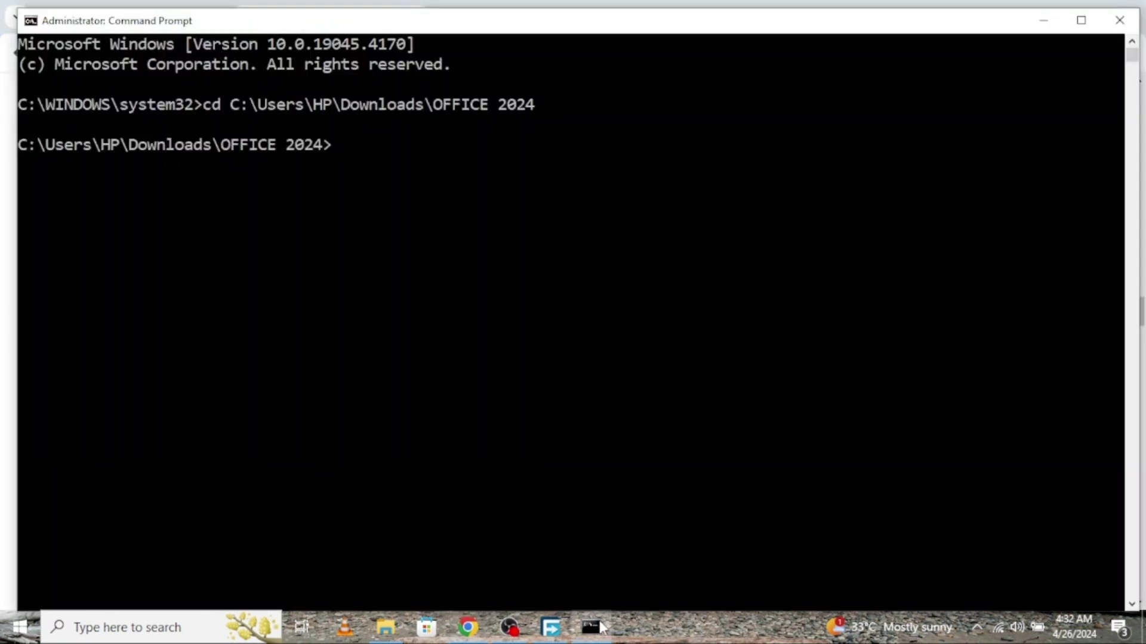
key(ctrl+v)
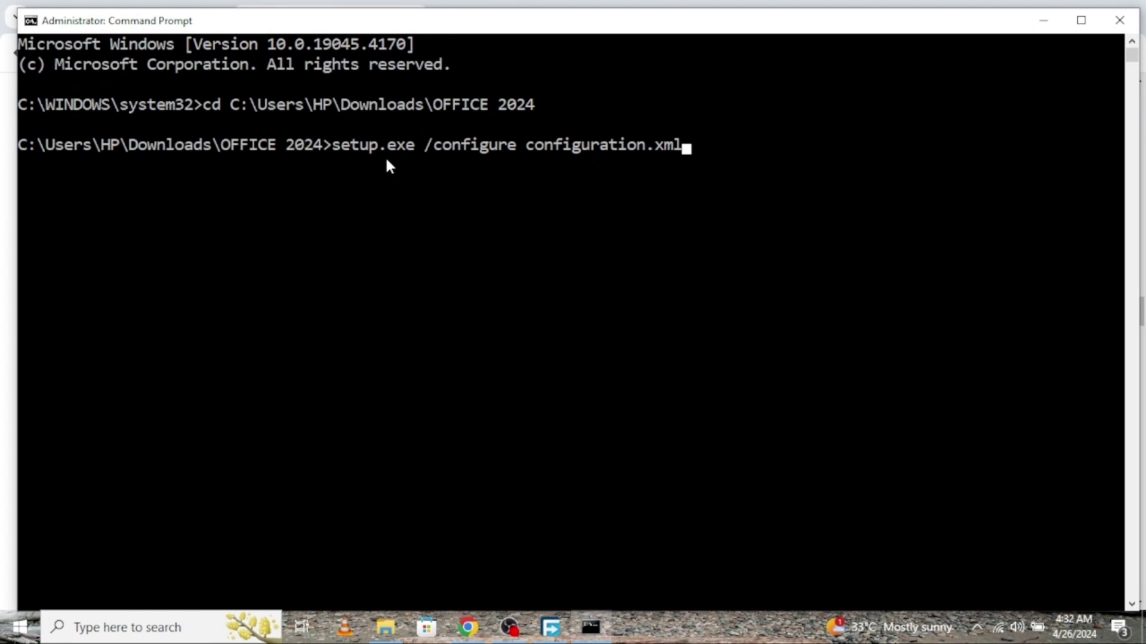
key(Return)
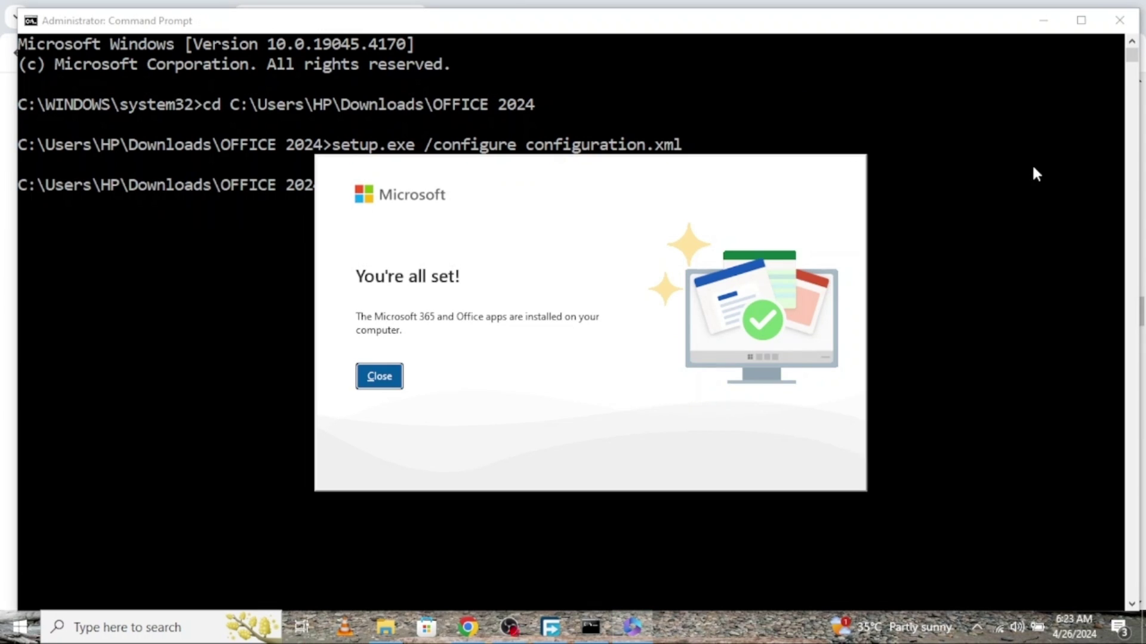
Step: Dismiss the install-complete message, close Command Prompt, minimize windows, and search for 'word'
click(380, 376)
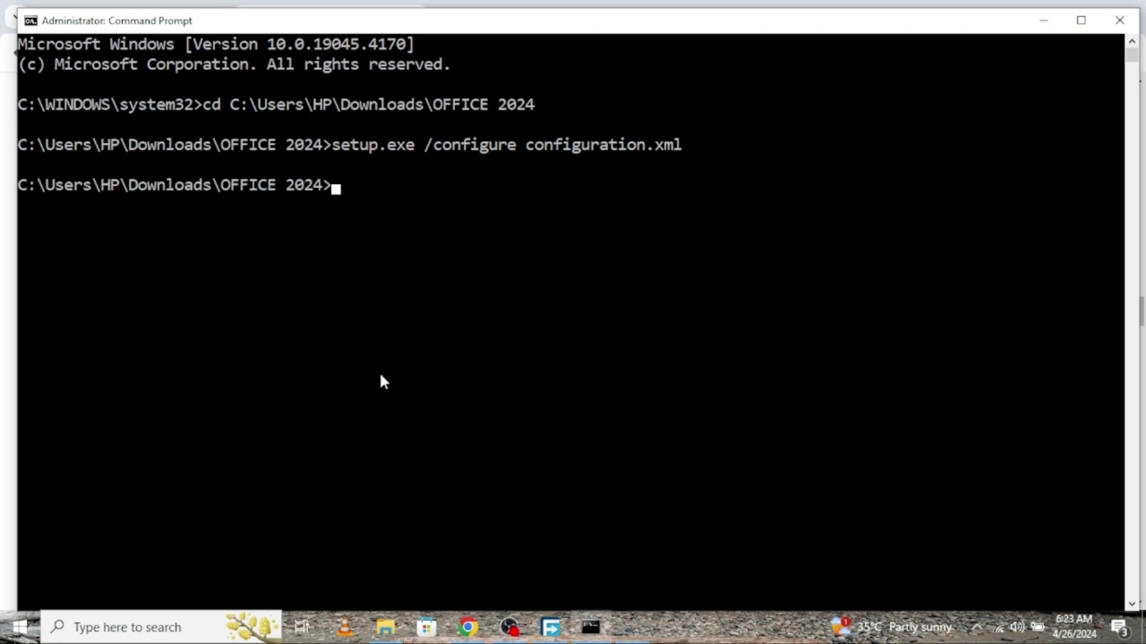
click(1126, 20)
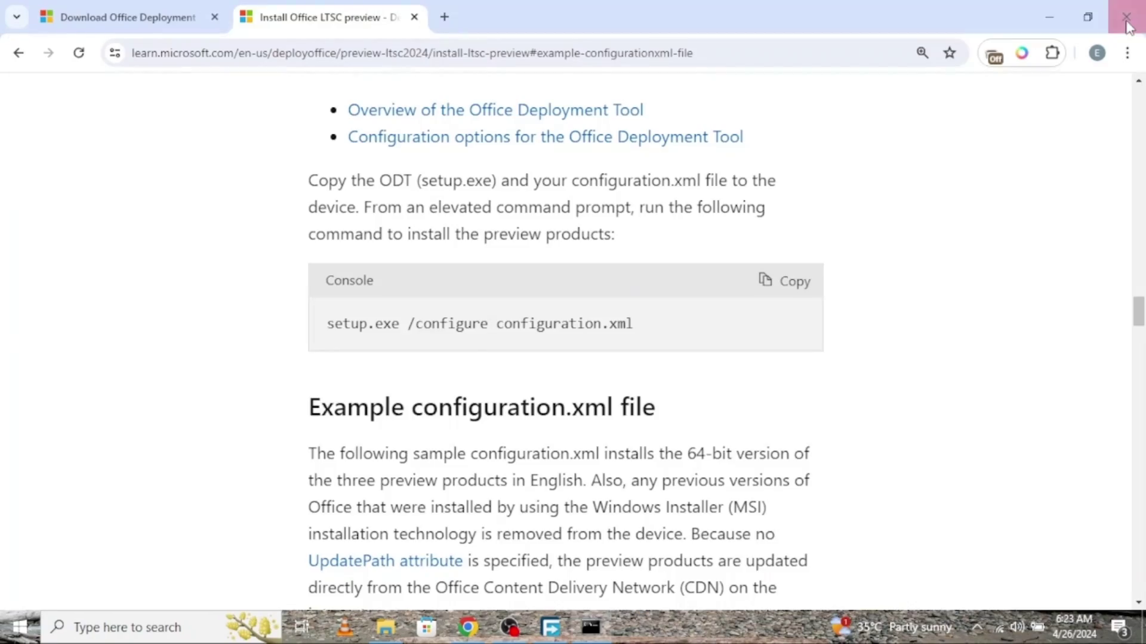
click(1047, 9)
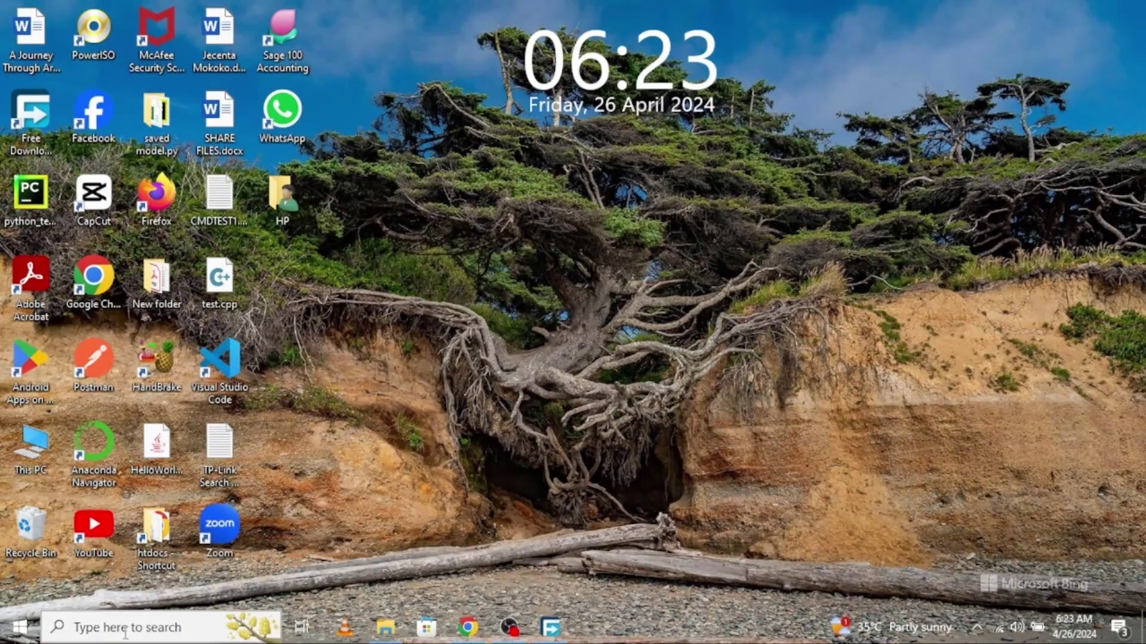
click(126, 628)
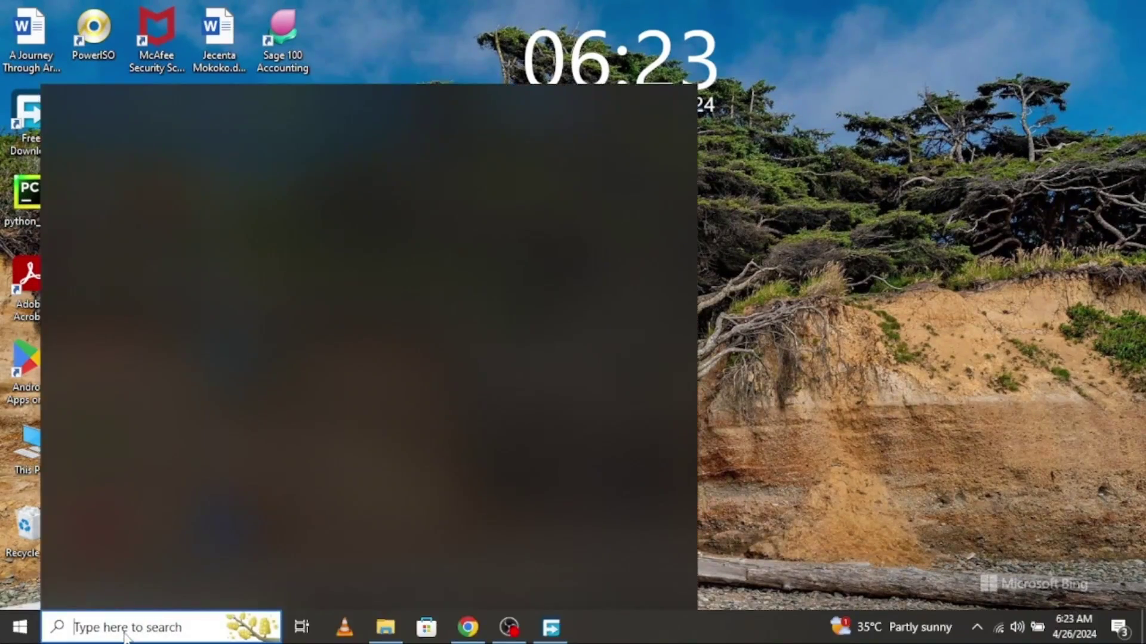
text(word)
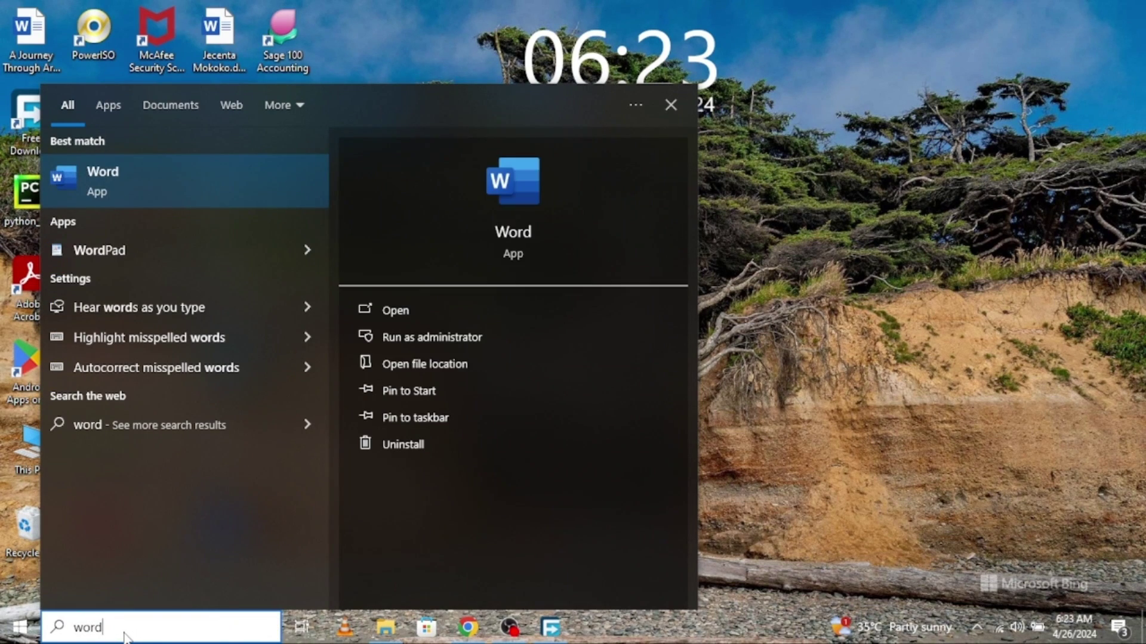
Step: Launch Word, refresh after the web redirect, and choose to activate with a product key
click(196, 178)
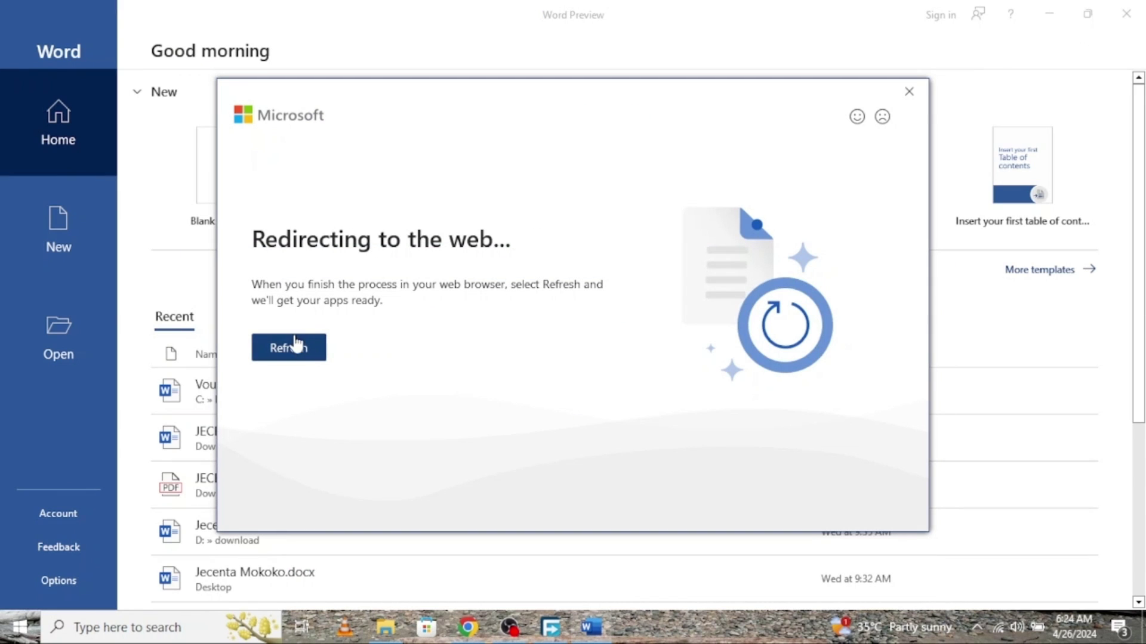
click(296, 344)
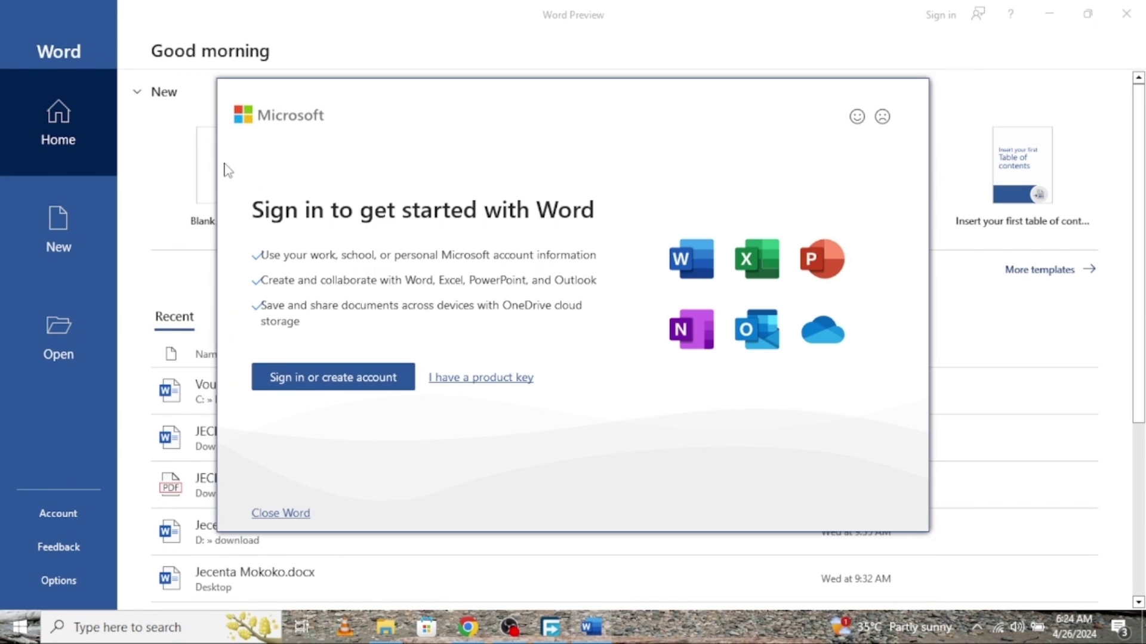
click(481, 378)
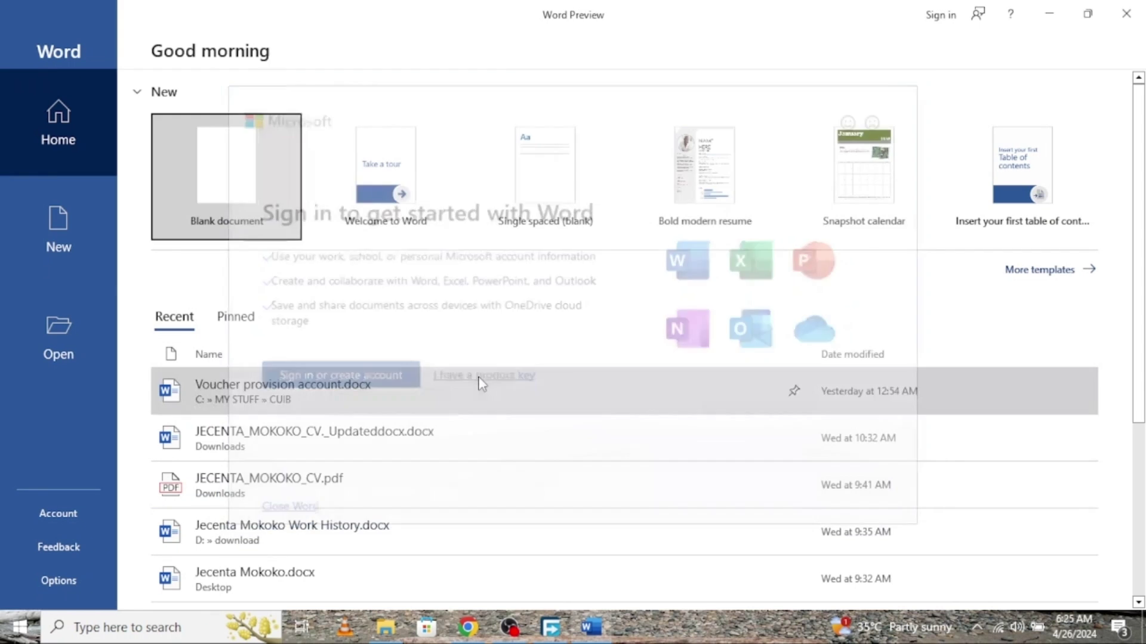
Step: Paste the Office LTSC 2024 key copied from Chrome, activate Office, and accept the licence
click(467, 627)
scroll(612, 317, down, 5)
scroll(627, 305, down, 5)
scroll(645, 286, down, 3)
drag(616, 285, 577, 260)
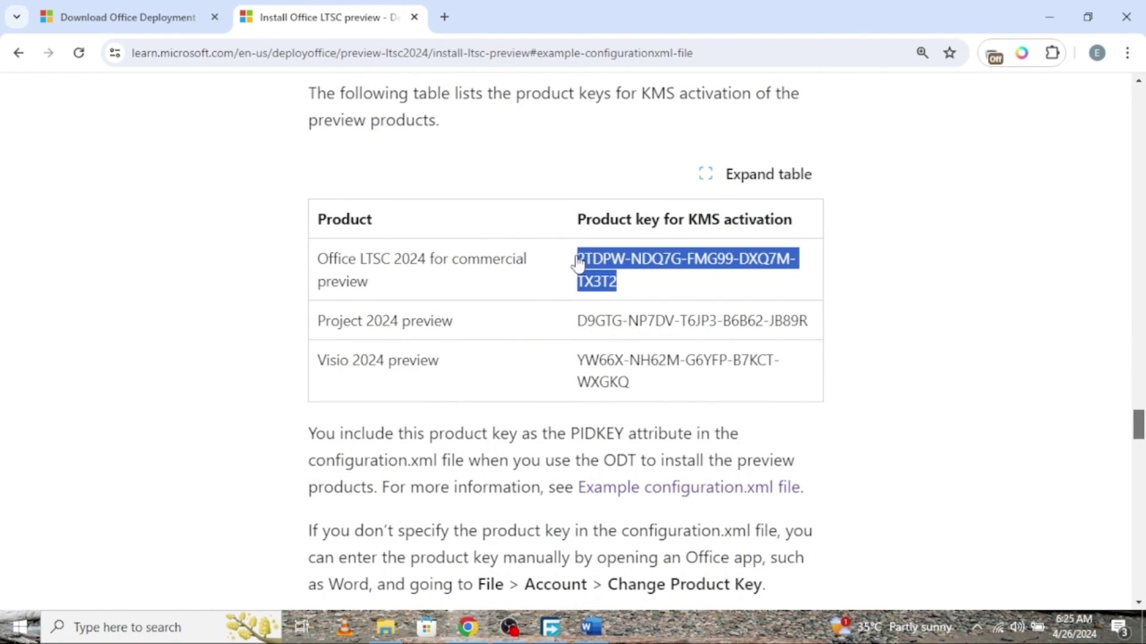
key(ctrl+c)
click(587, 627)
key(ctrl+v)
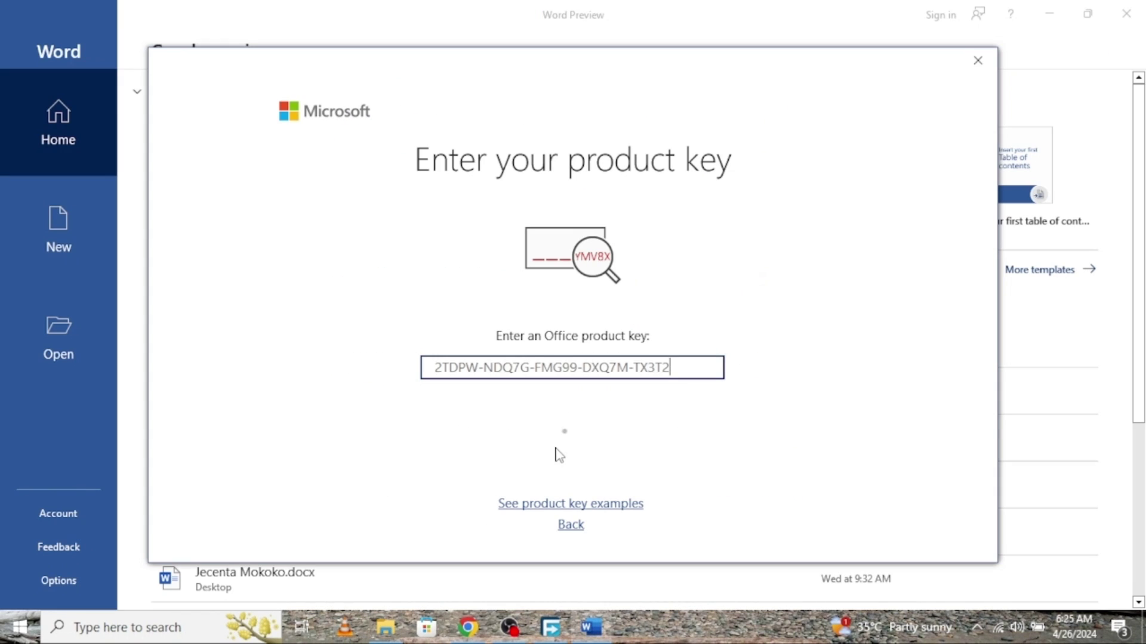
click(574, 461)
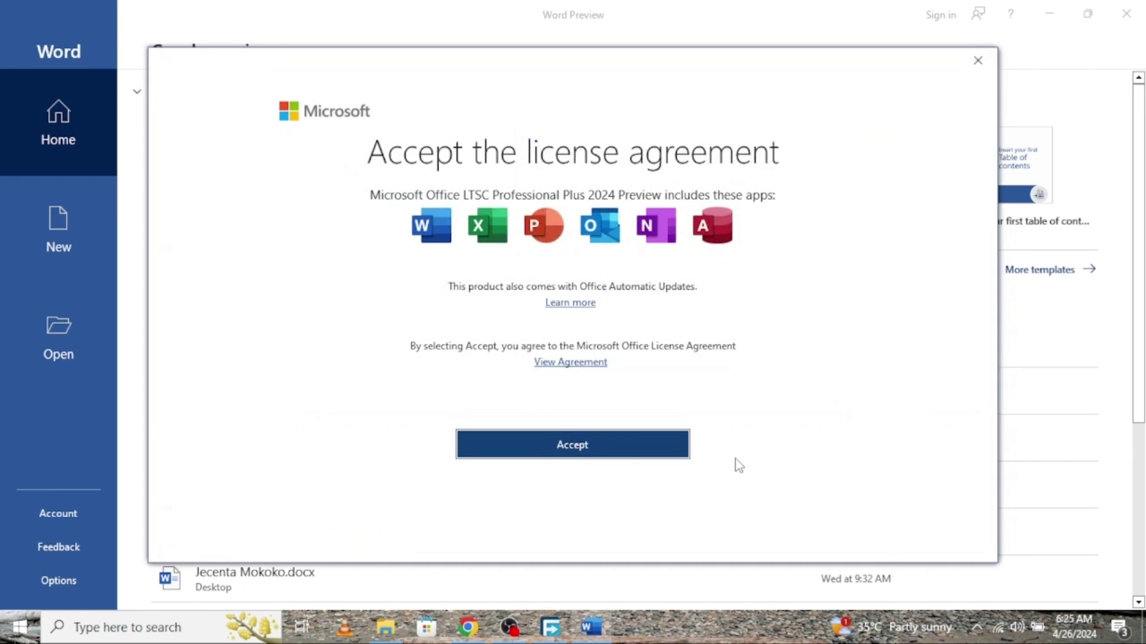
click(629, 446)
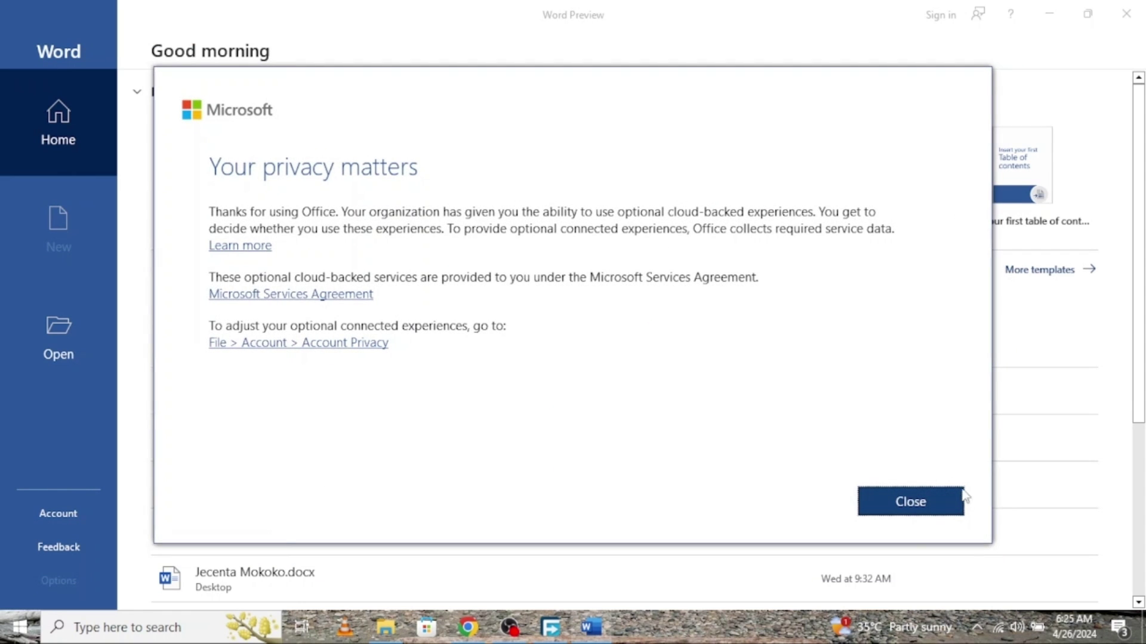
Step: Dismiss the privacy notice and create a new blank Word document
click(911, 502)
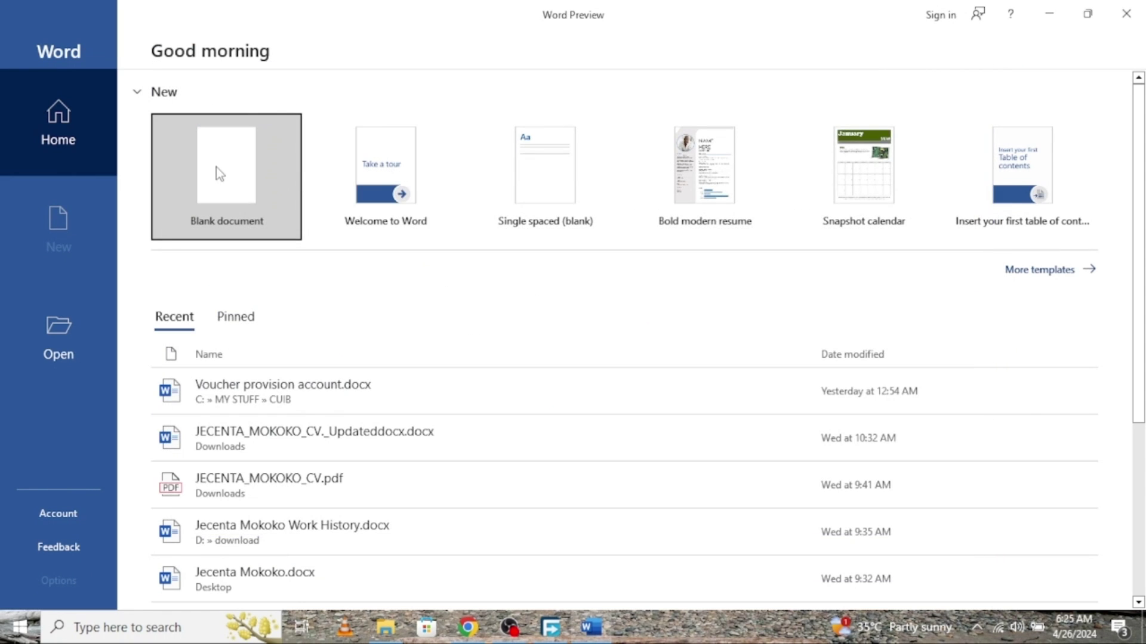
click(233, 178)
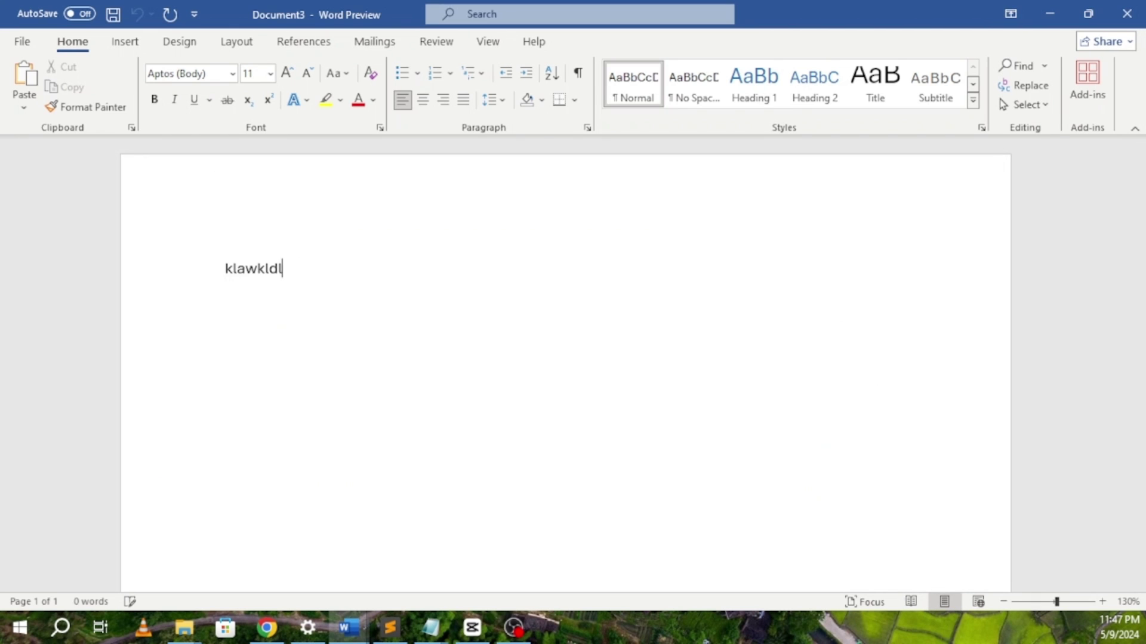